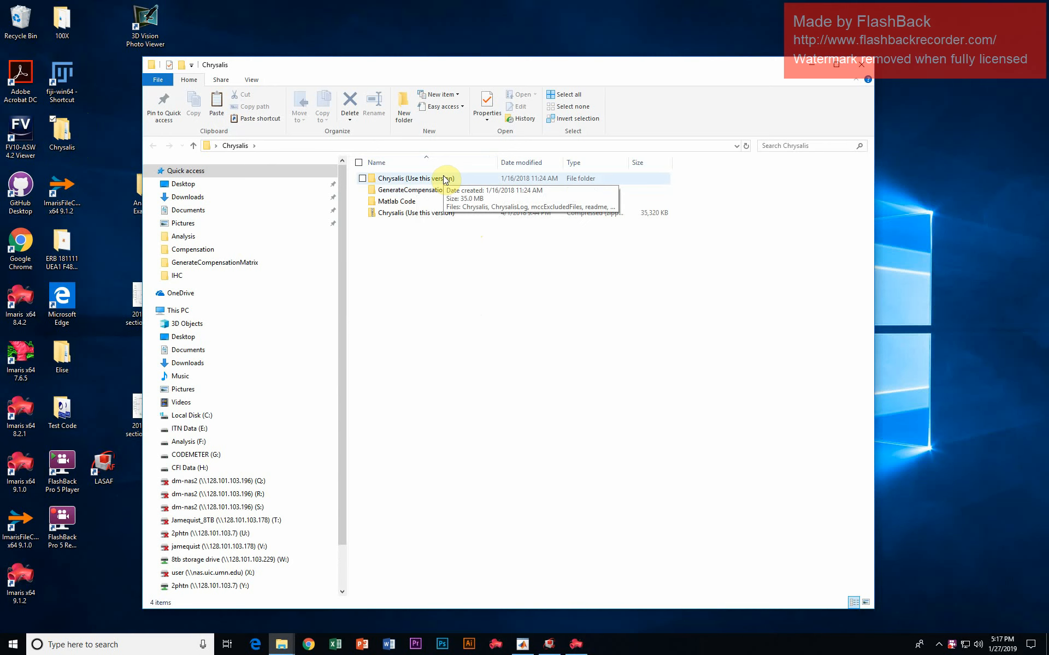
- Open the Chrysalis (Use this version) folder, bring up the running Chrysalis program and clear the folder window out of the way
double_click(445, 180)
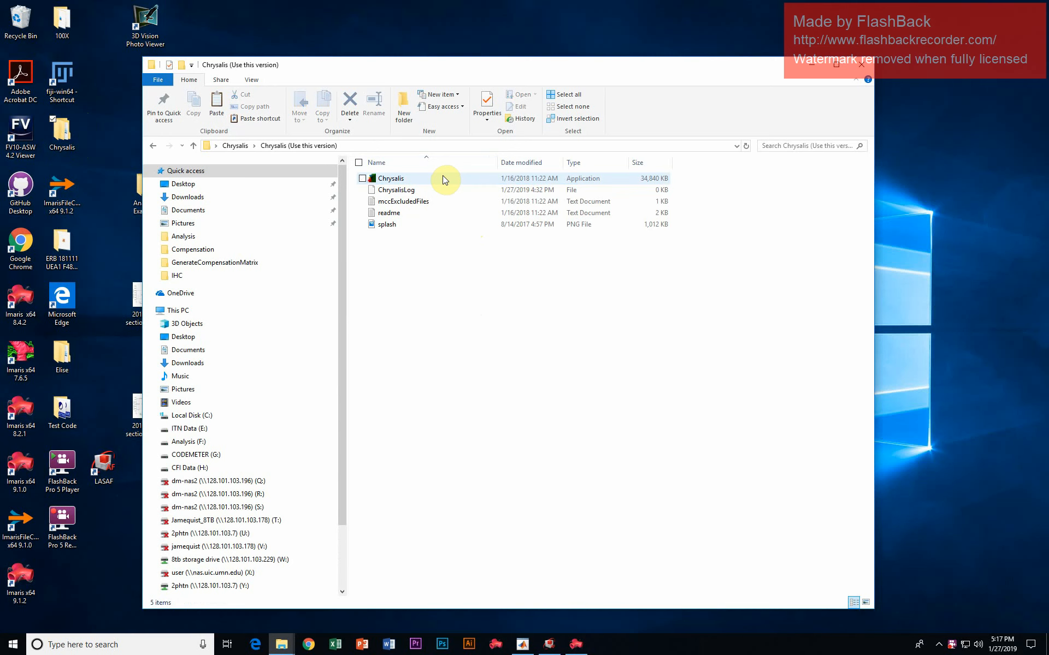
left_click(437, 179)
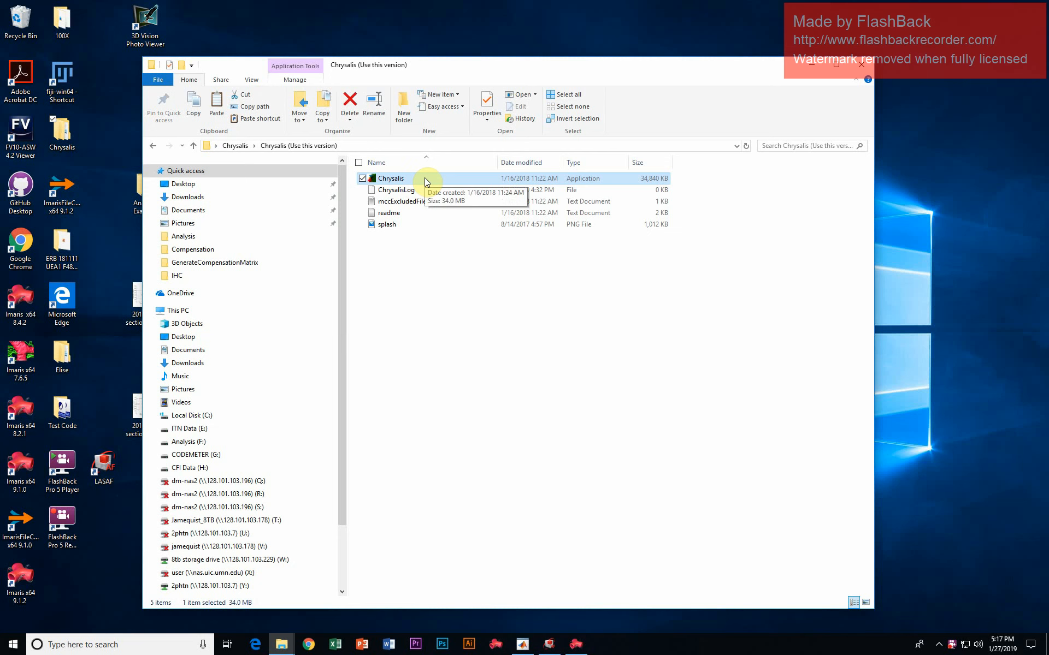
left_click(533, 648)
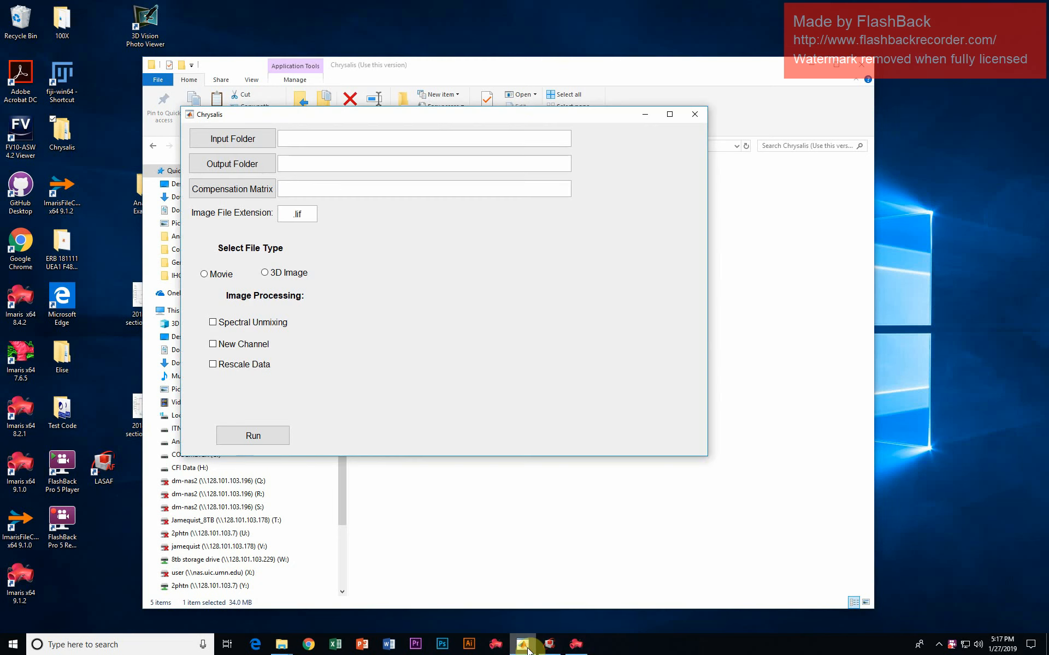
left_click(812, 66)
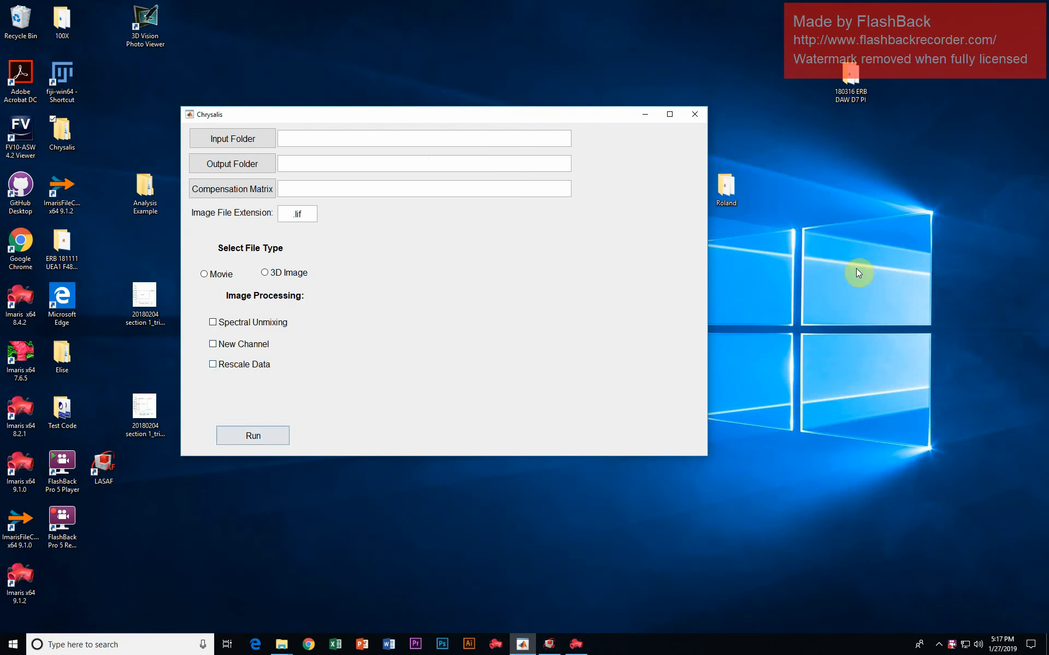
left_click_drag(611, 118, 671, 118)
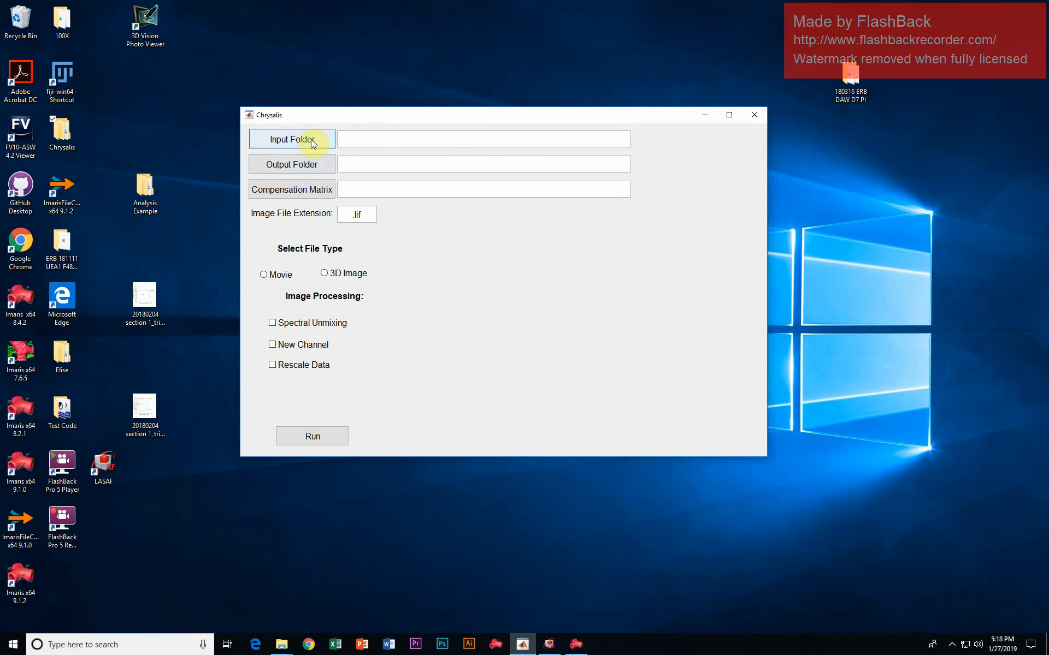
- Set the input folder to the Images folder inside Analysis Example on the Desktop
left_click(324, 142)
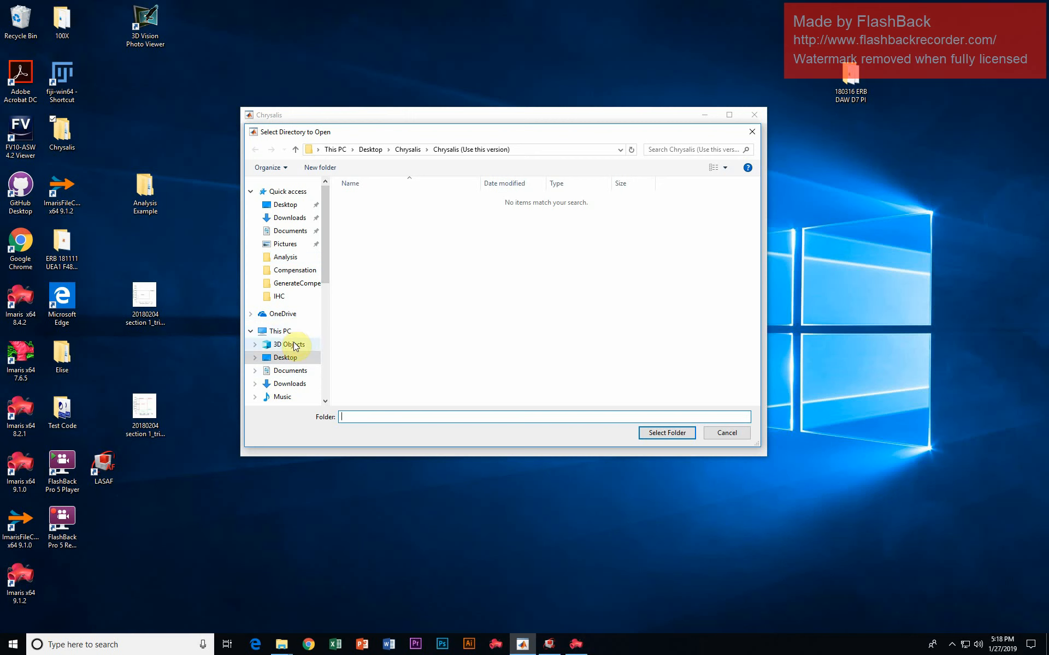
left_click(286, 357)
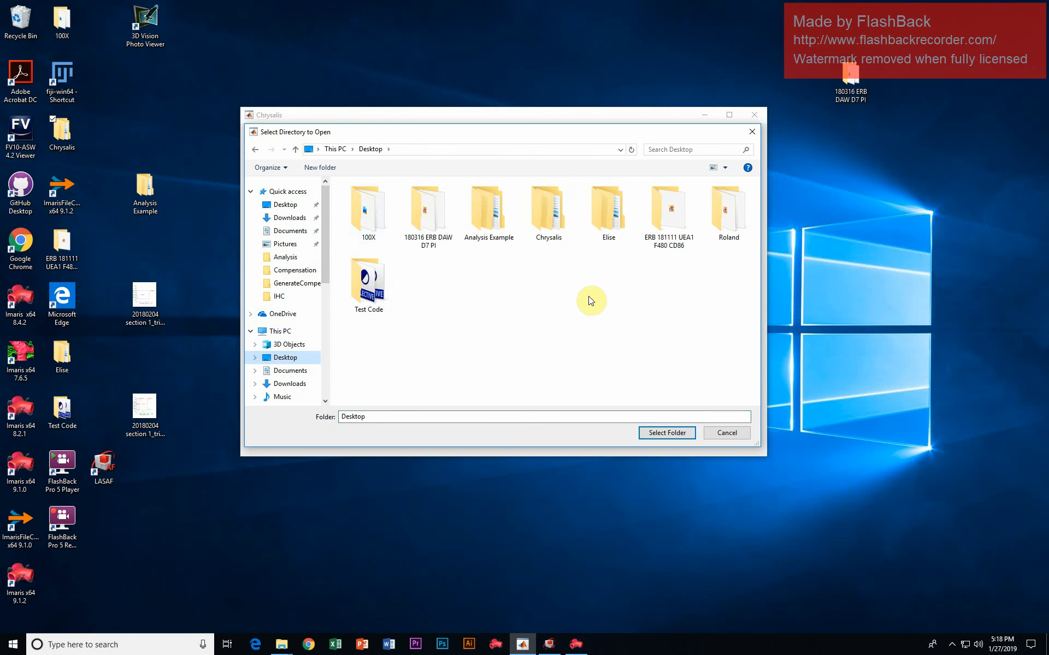
double_click(496, 227)
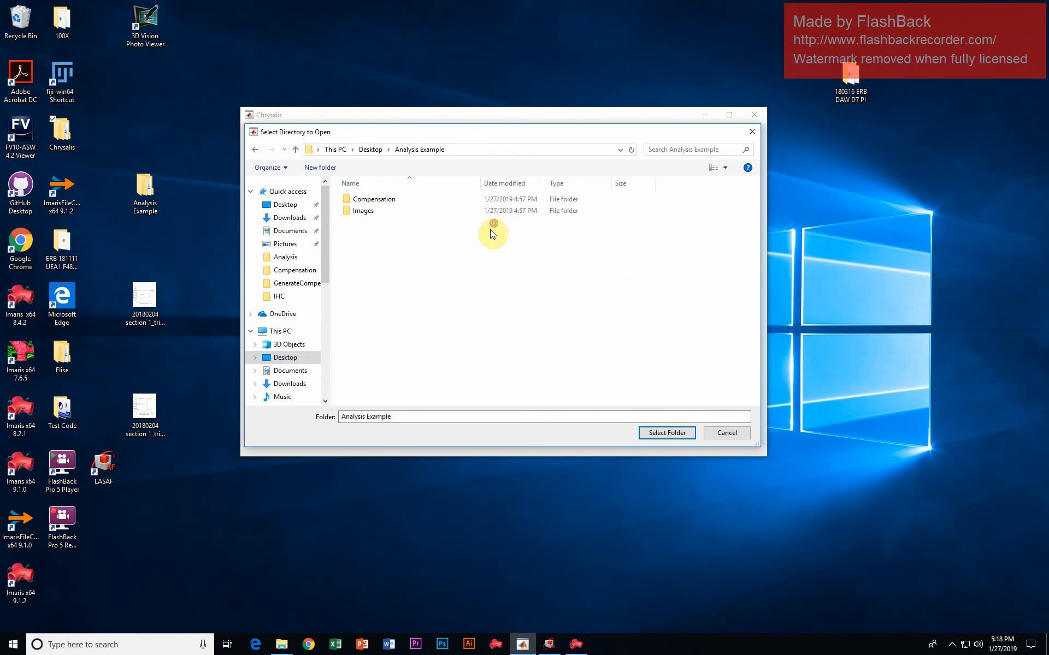
left_click(381, 210)
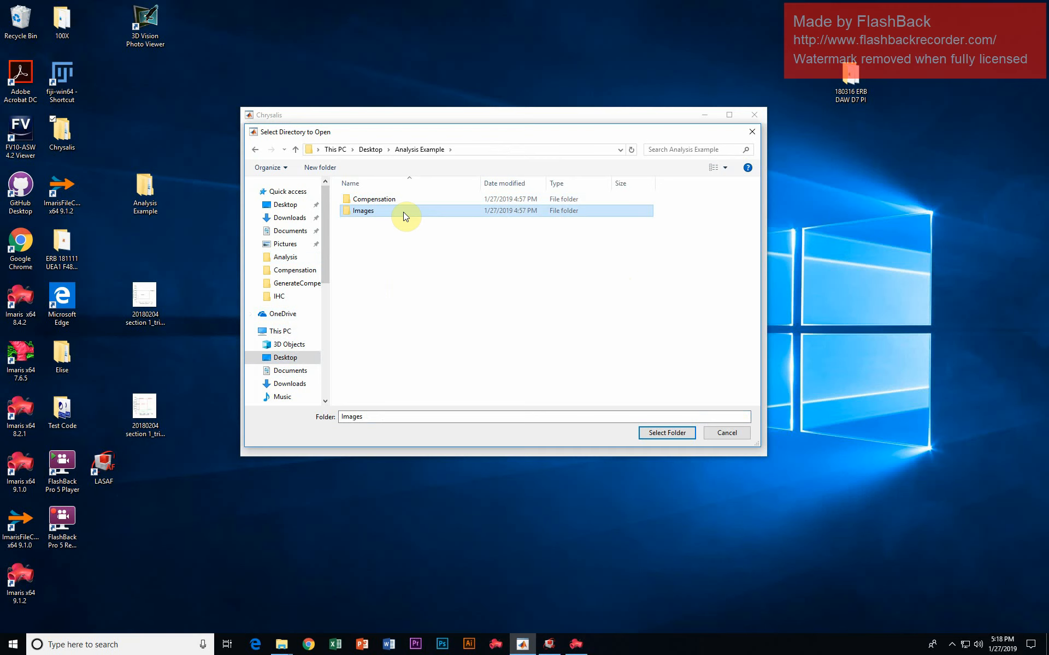
left_click(654, 431)
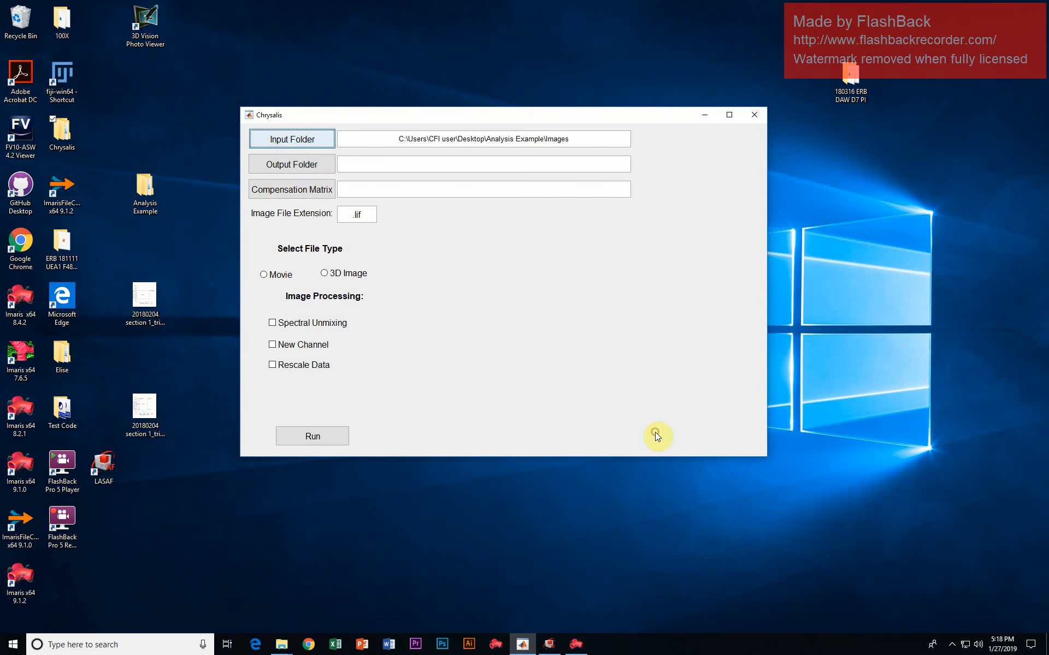
- Set the output folder to the same Images folder inside Analysis Example on the Desktop
left_click(313, 170)
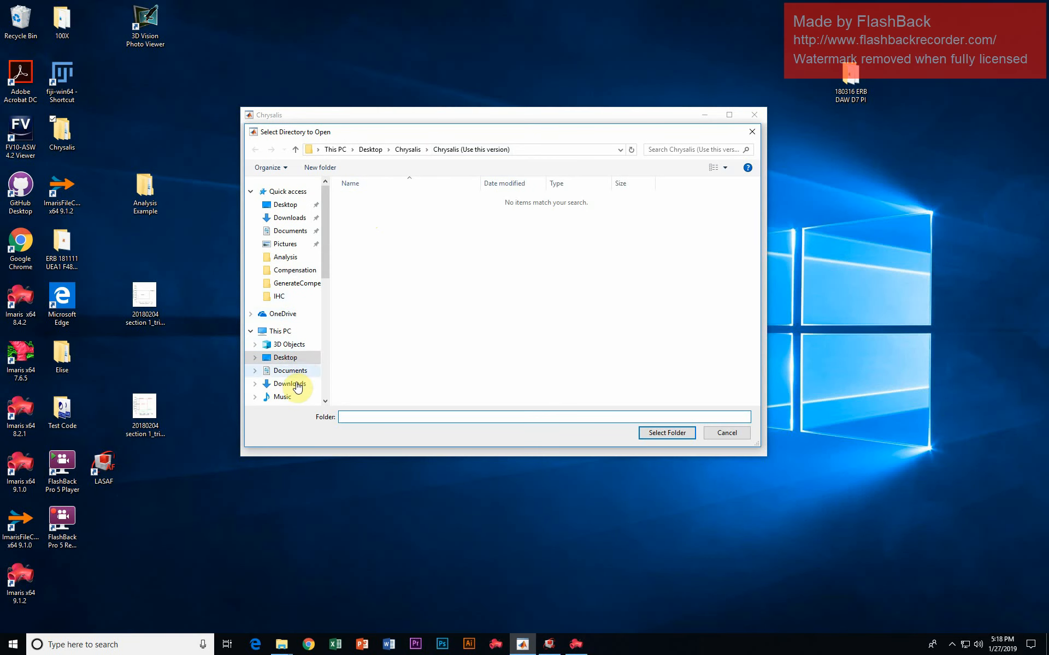
left_click(293, 357)
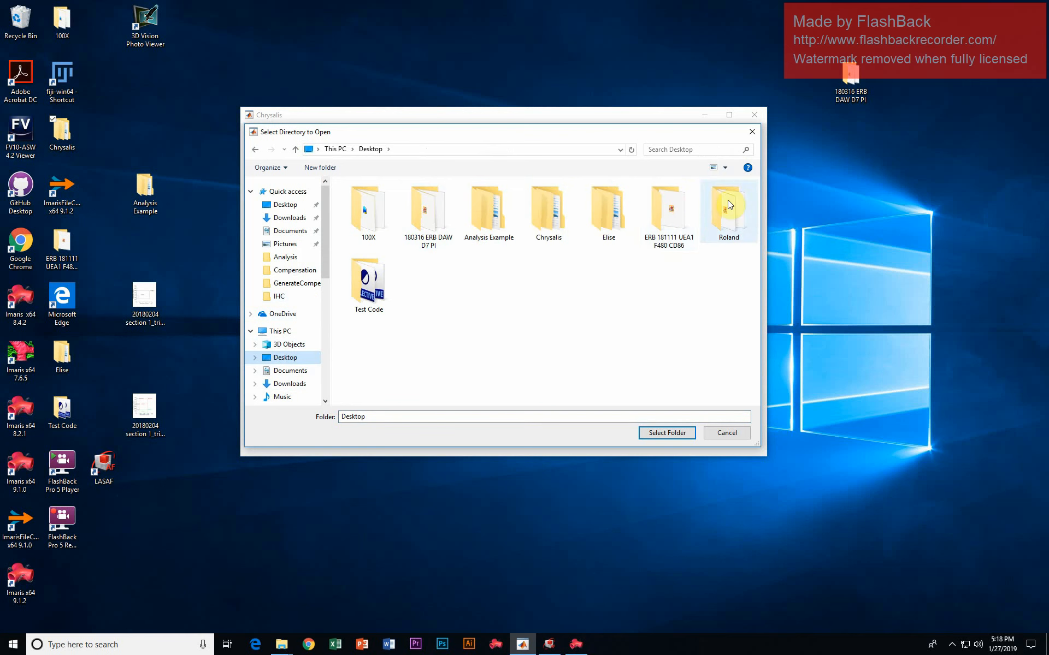
double_click(491, 219)
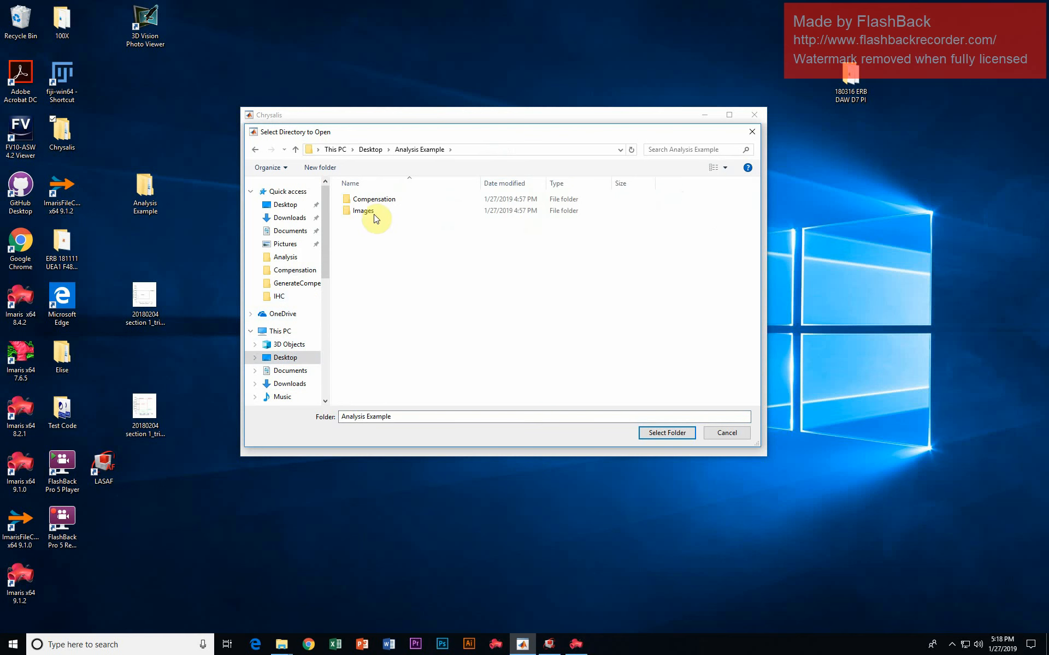
left_click(376, 212)
left_click(667, 433)
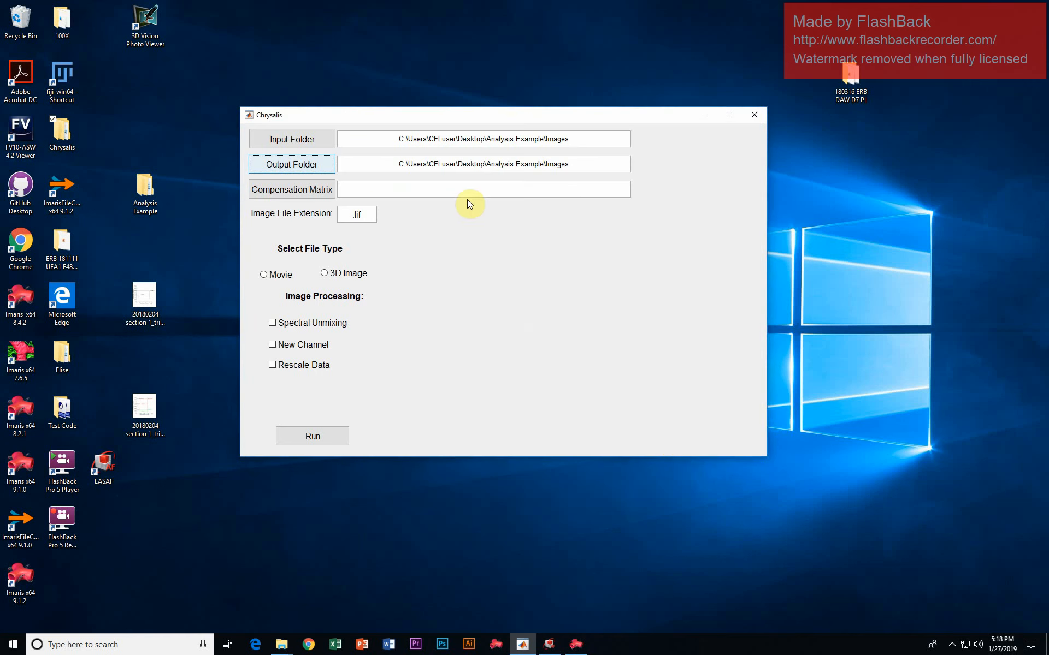
left_click(592, 164)
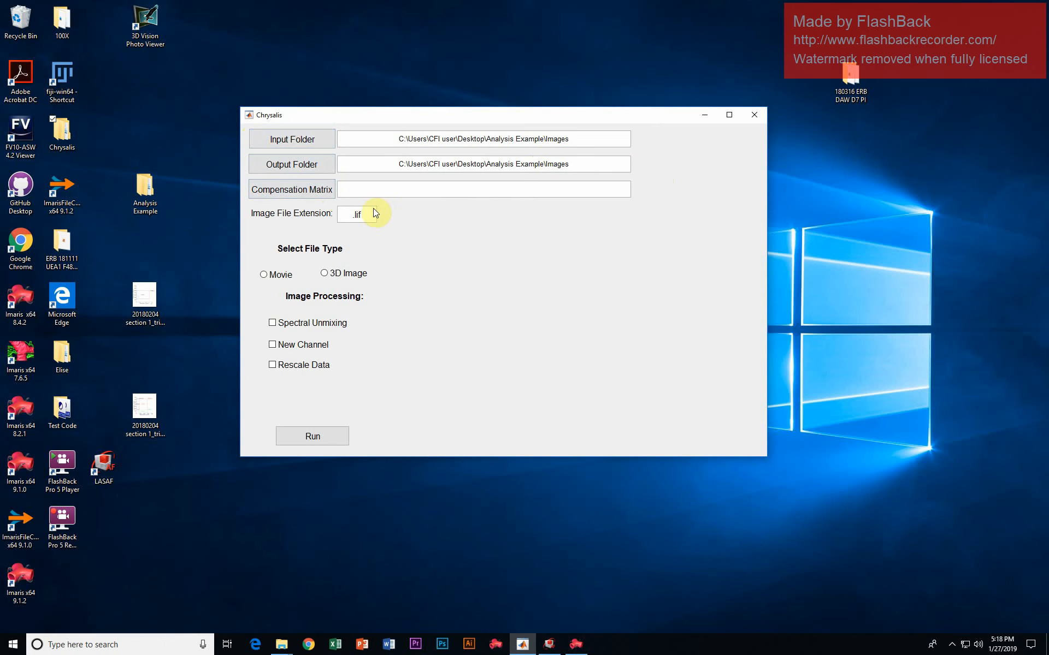
- Load Comp Matrix.sdm from the Images folder inside Analysis Example as the compensation matrix
left_click(309, 191)
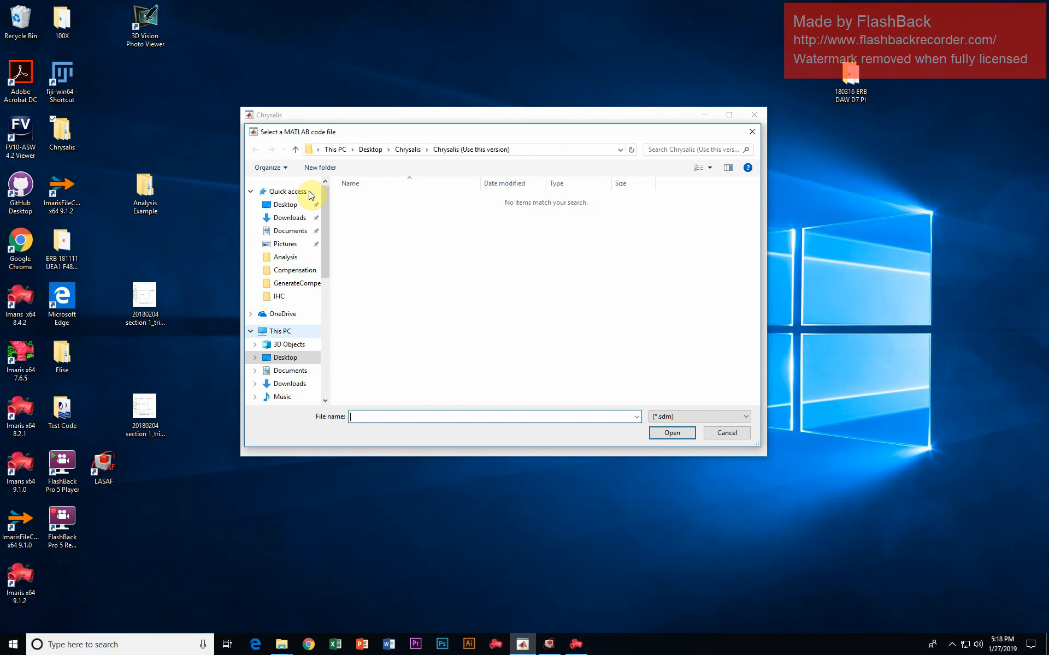
left_click(298, 358)
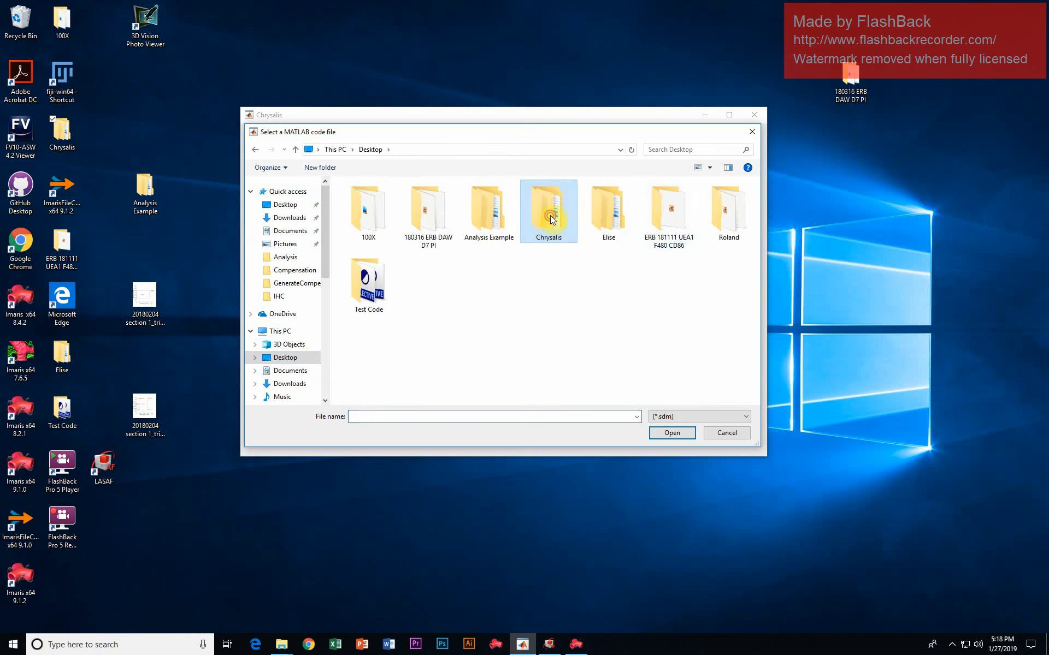
double_click(552, 214)
left_click(298, 359)
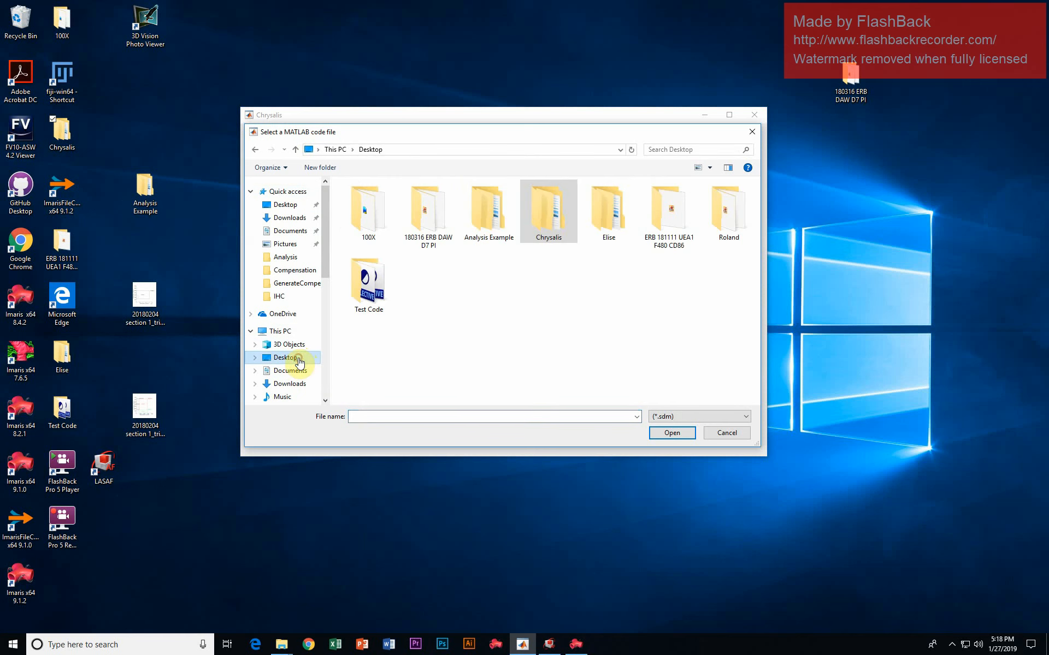
double_click(484, 216)
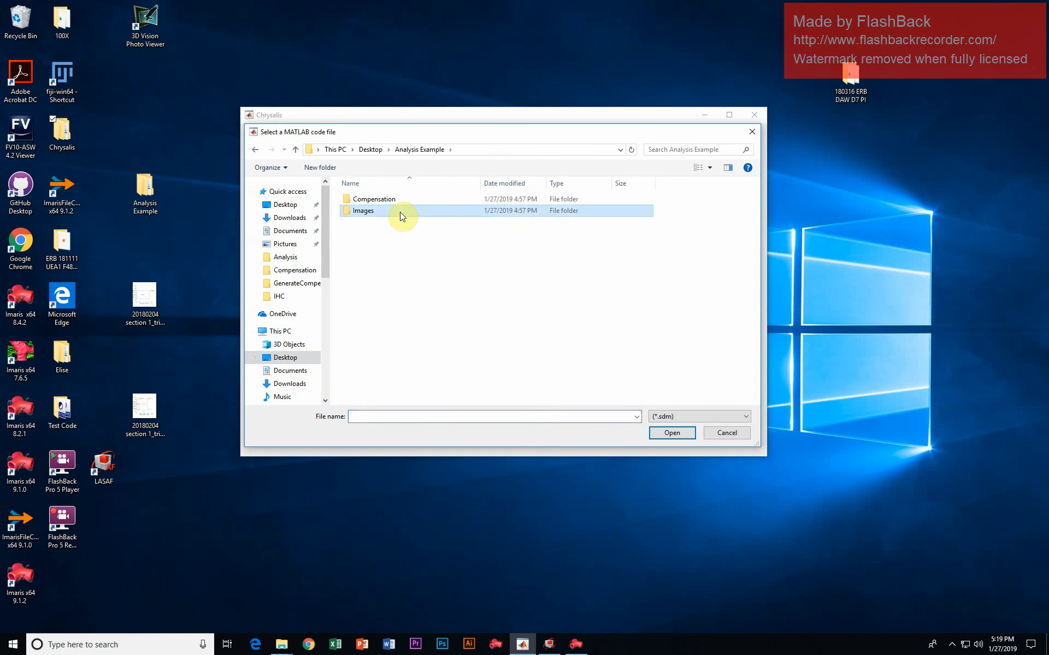
double_click(402, 214)
left_click(391, 199)
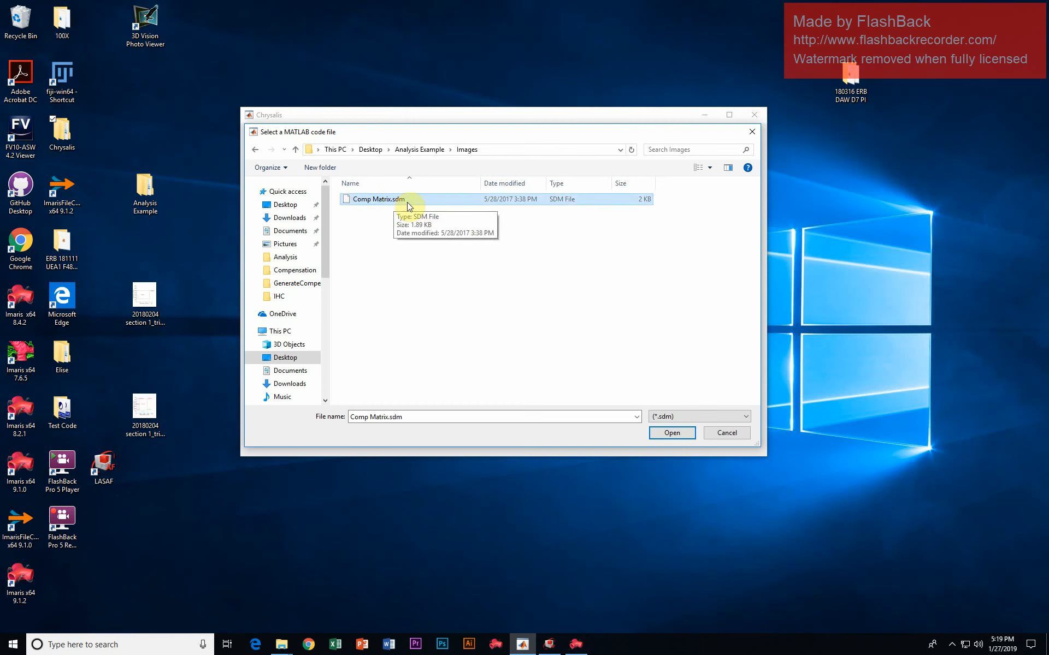
left_click(662, 434)
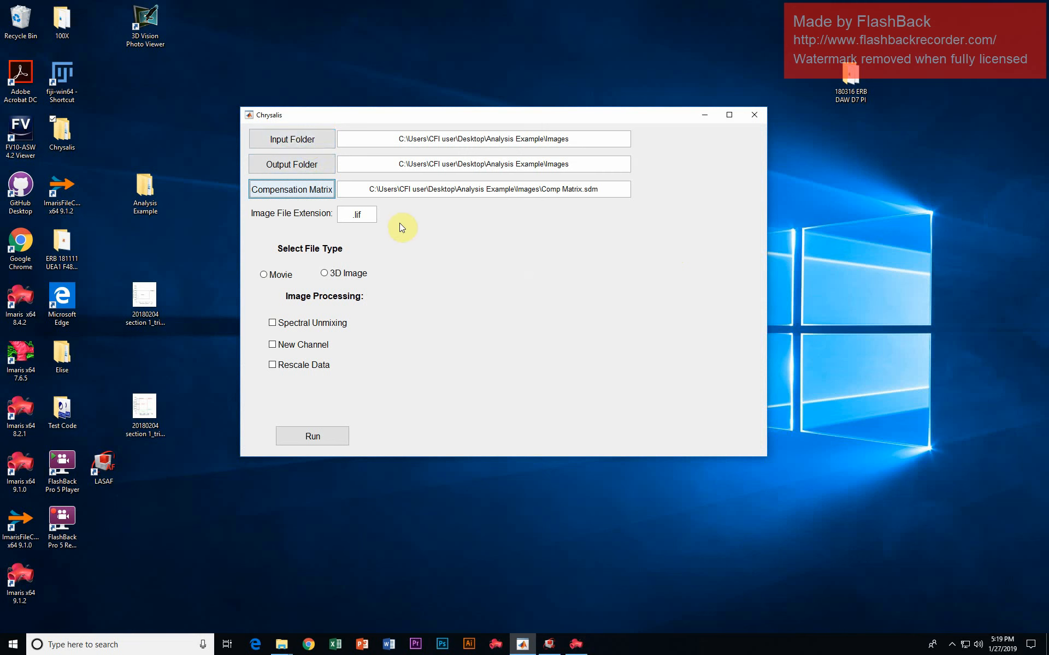
- Choose 3D Image as the file type and enable Spectral Unmixing, Rescale Data and merging of all images in each image file
left_click(371, 213)
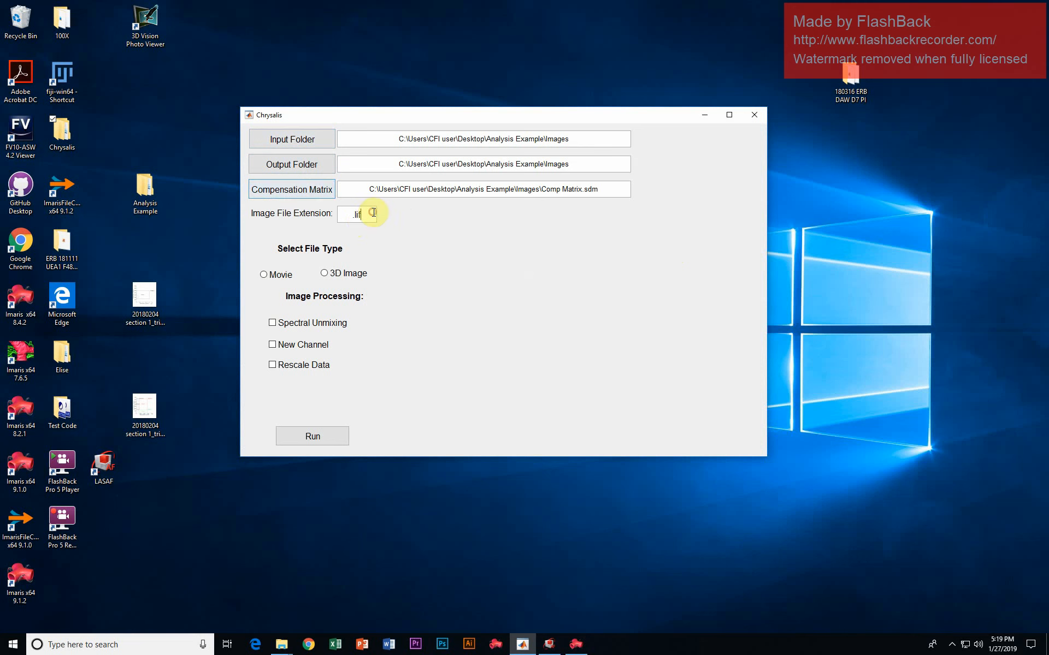
left_click(363, 273)
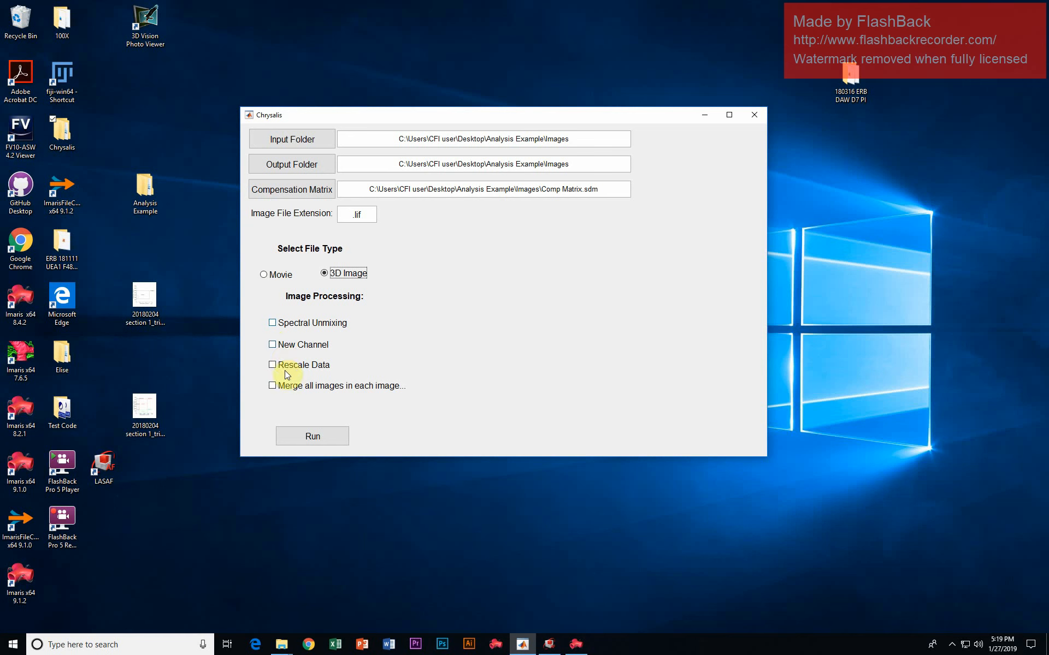
left_click(272, 324)
left_click(271, 365)
left_click(258, 347)
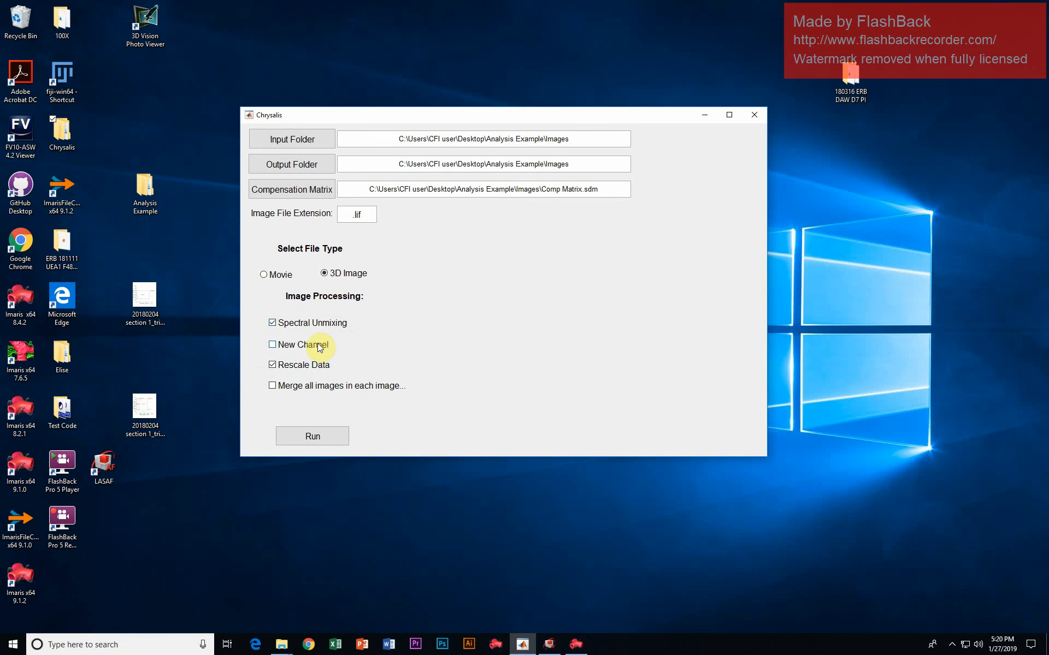
left_click(376, 388)
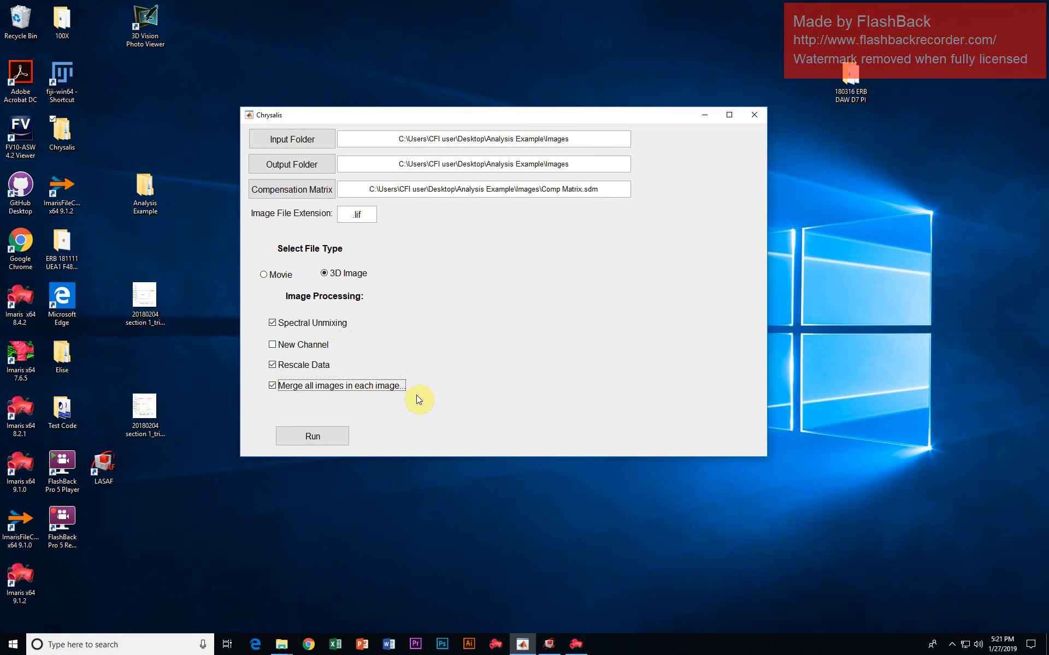
left_click_drag(241, 323, 158, 323)
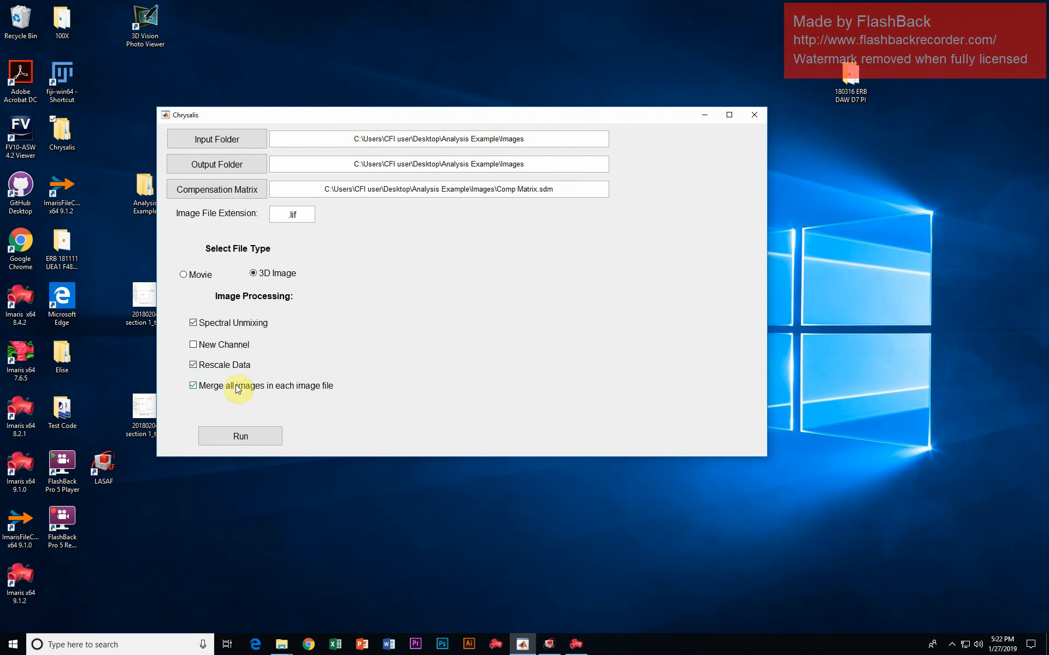
- Enable New Channel processing, set the number of new channels to 1 and check the selectable new channels
left_click(192, 345)
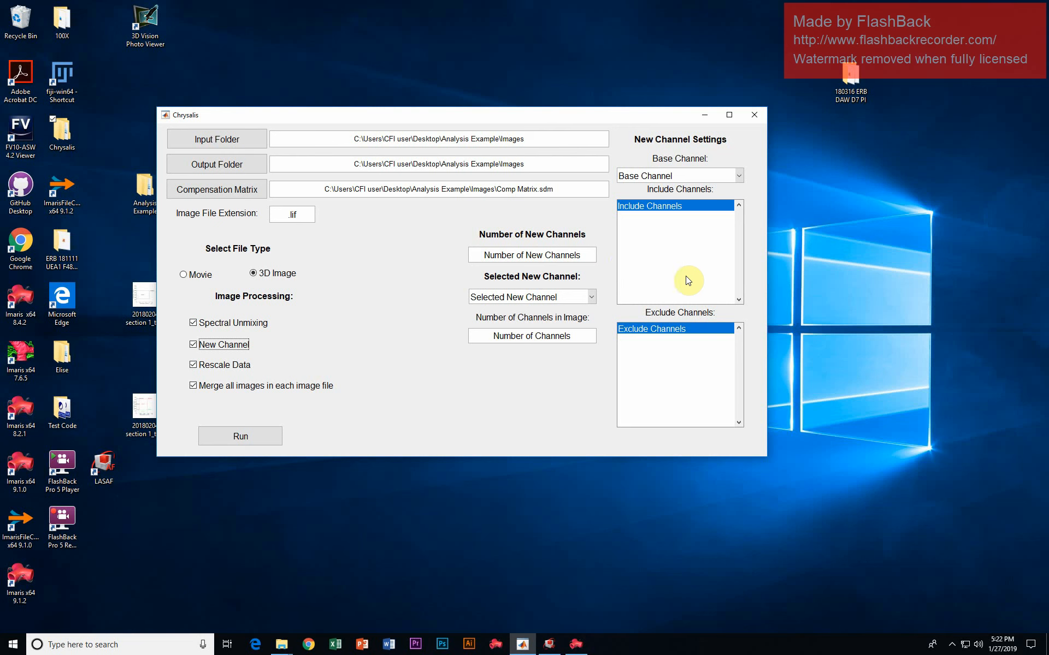
double_click(583, 251)
left_click(583, 251)
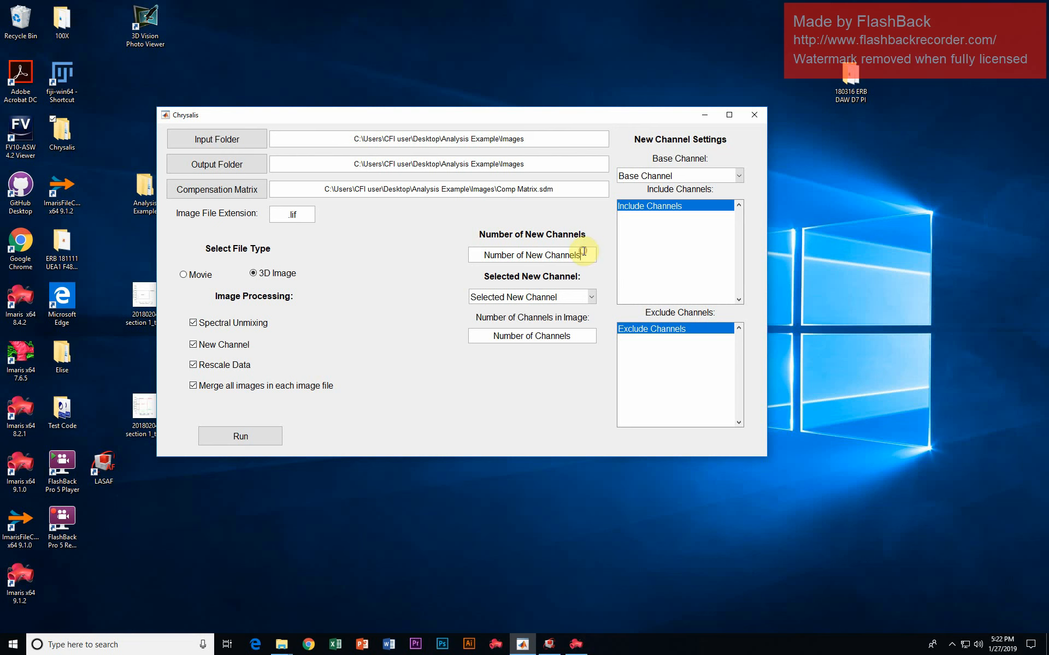
left_click_drag(583, 252, 479, 259)
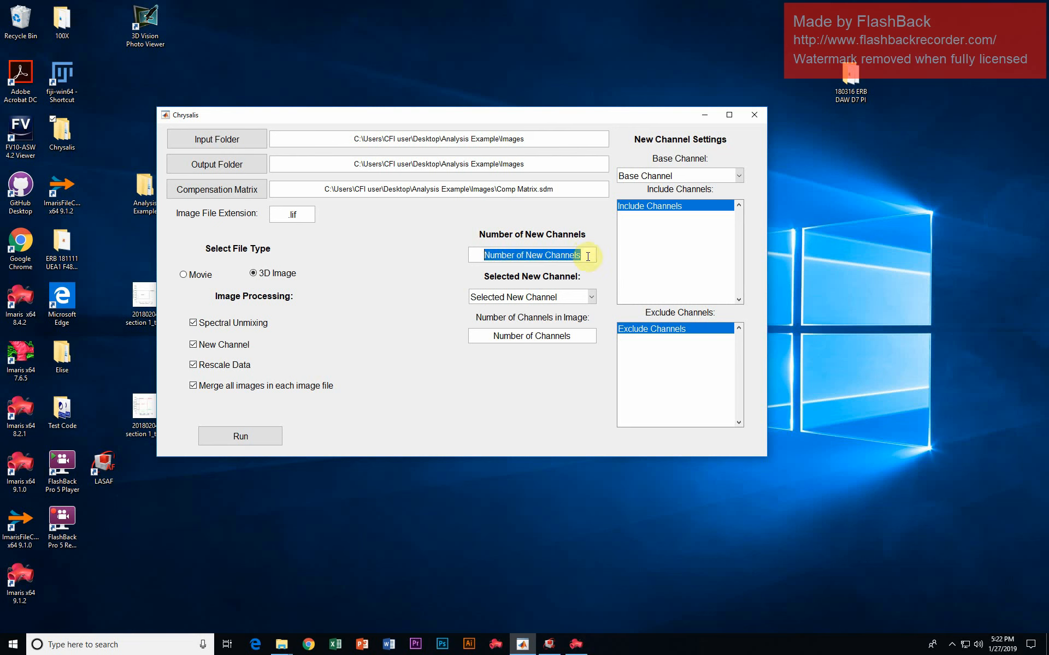
type("1")
left_click(599, 276)
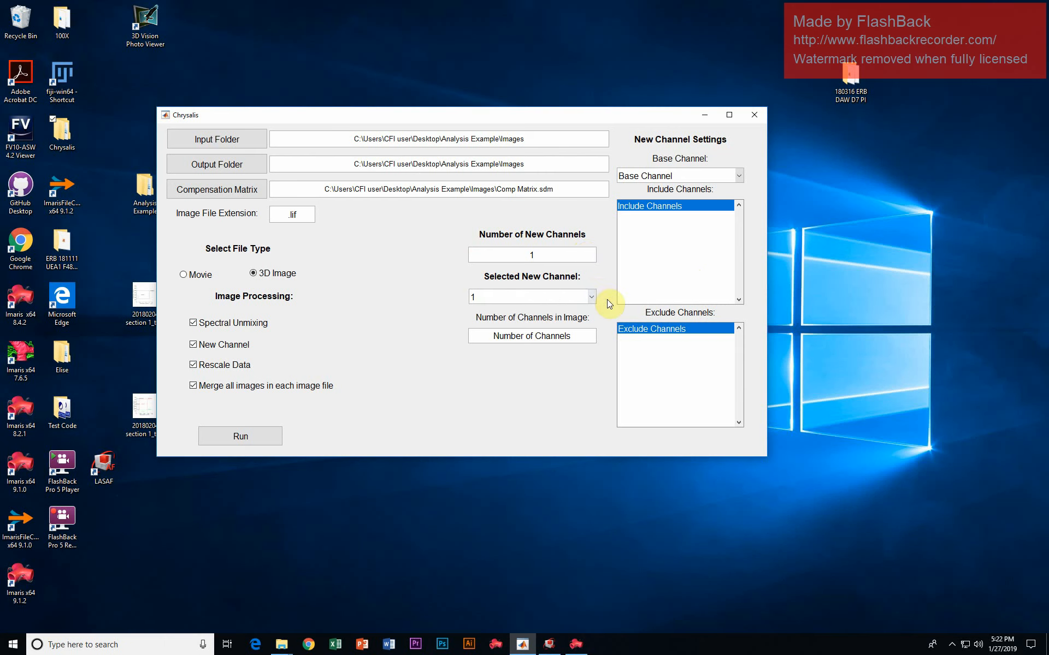
left_click(593, 297)
left_click(593, 297)
left_click(593, 297)
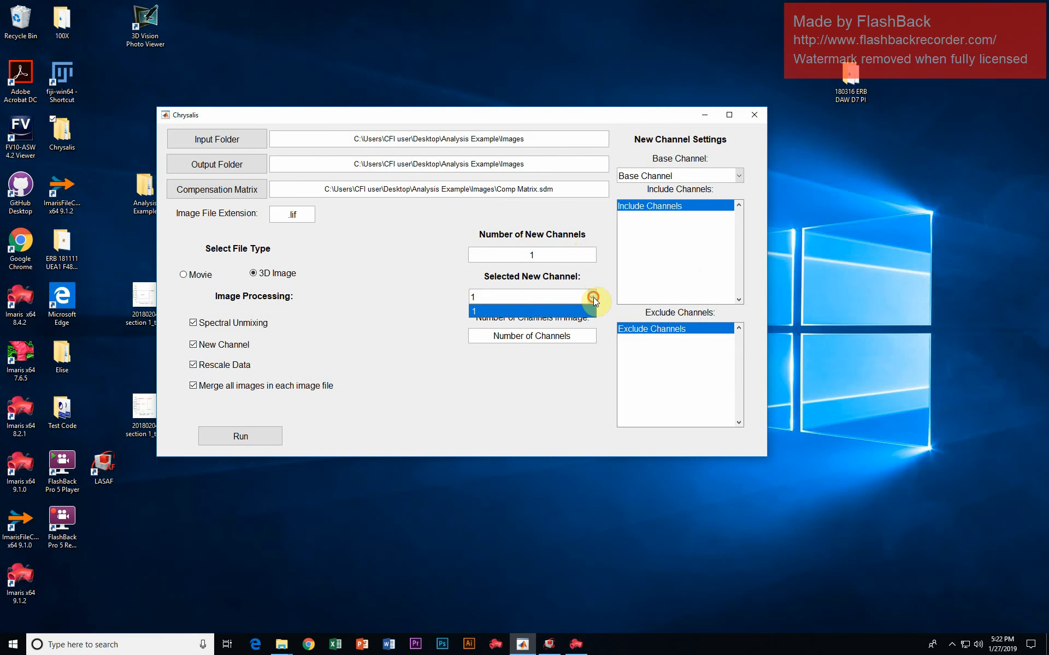
left_click(593, 298)
- Set the number of new channels to 3 and, after stepping through the selectable new channels, leave new channel 1 selected
double_click(487, 253)
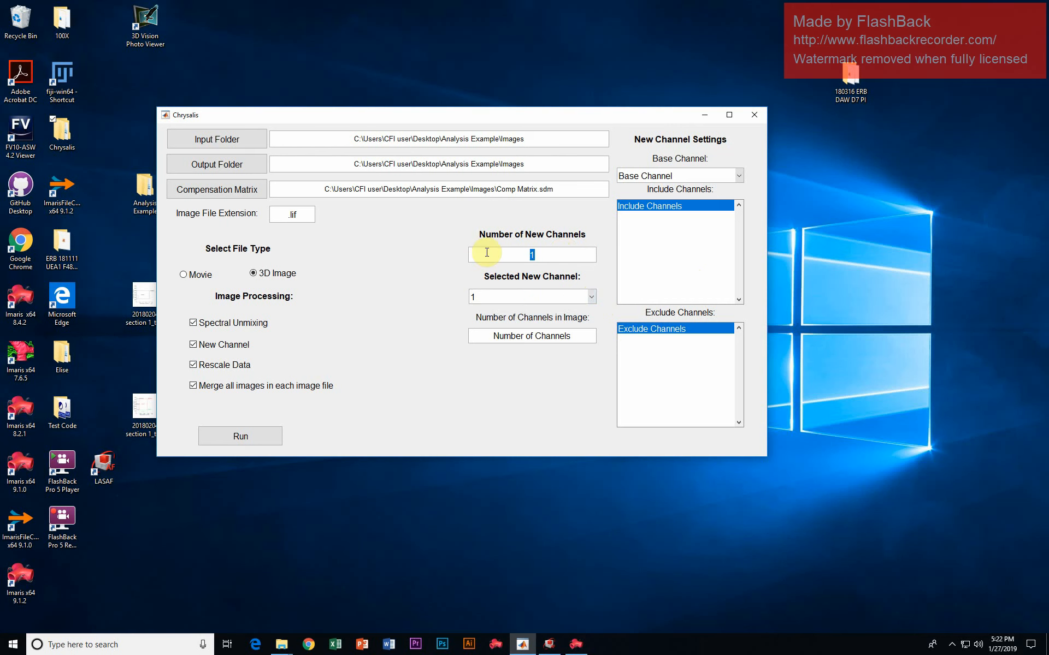
type("3")
left_click(586, 295)
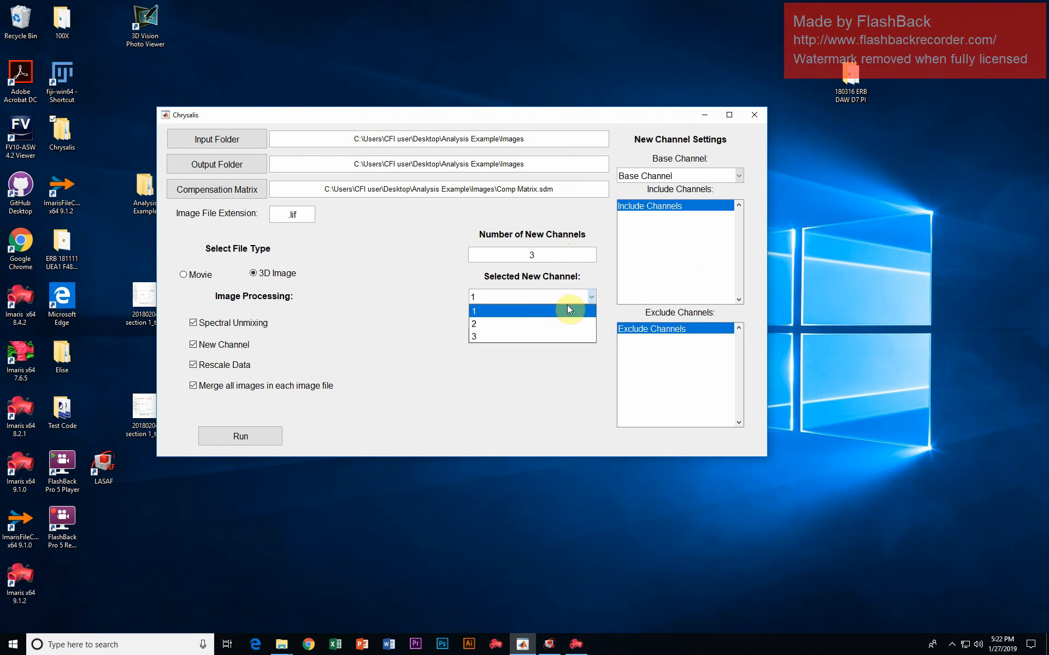
left_click(567, 309)
left_click(566, 296)
left_click(539, 326)
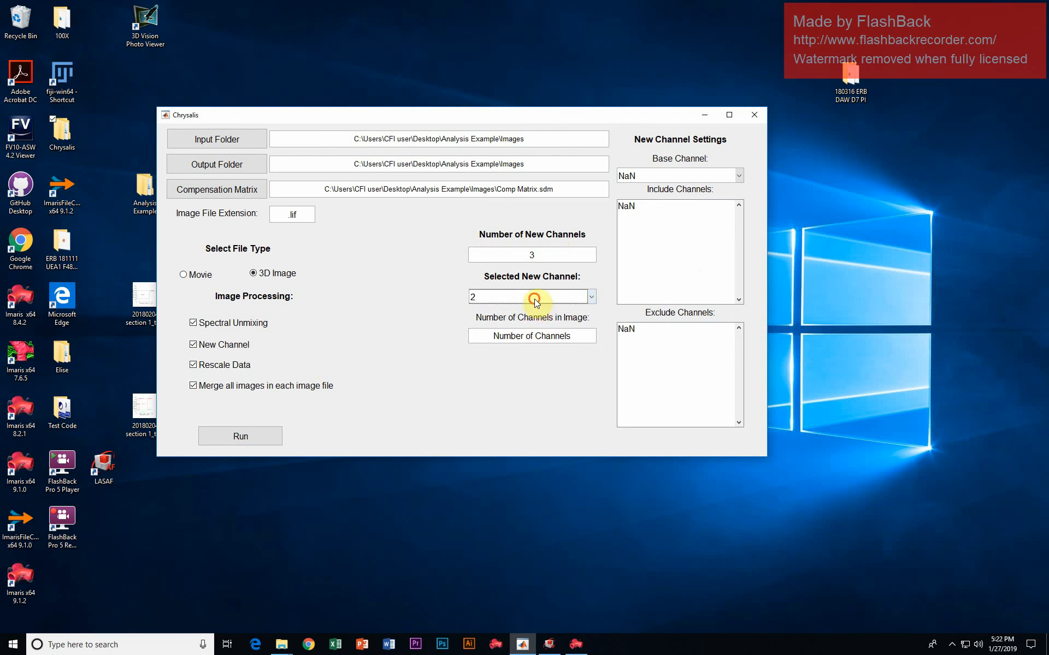
left_click(533, 297)
left_click(534, 337)
left_click(529, 296)
left_click(527, 310)
- Set the number of channels in the image to 10
left_click_drag(581, 336, 431, 336)
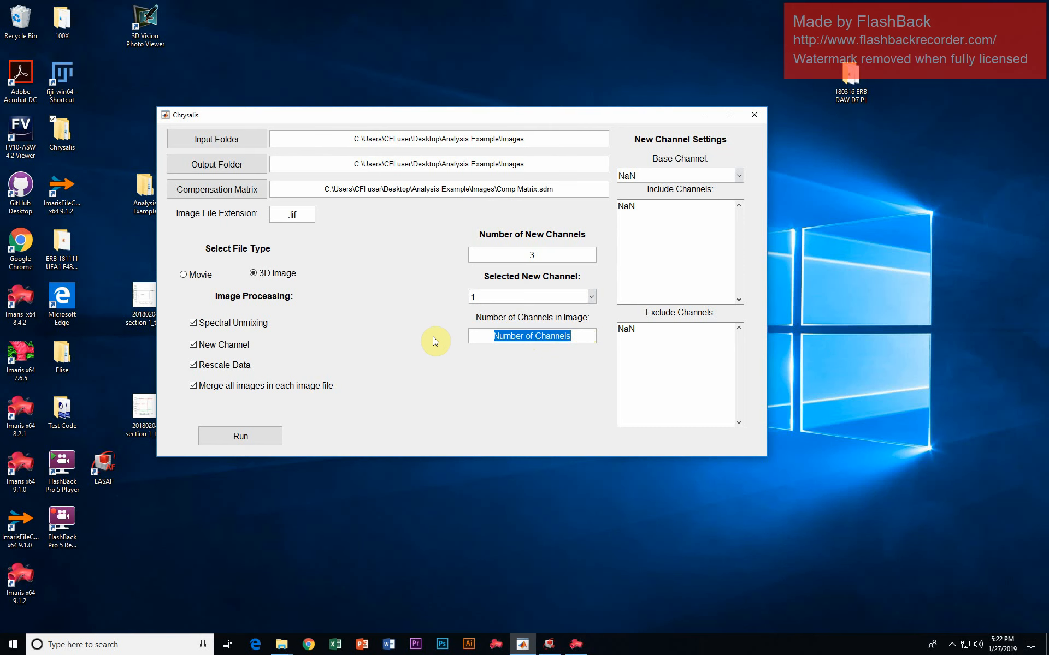
type("10")
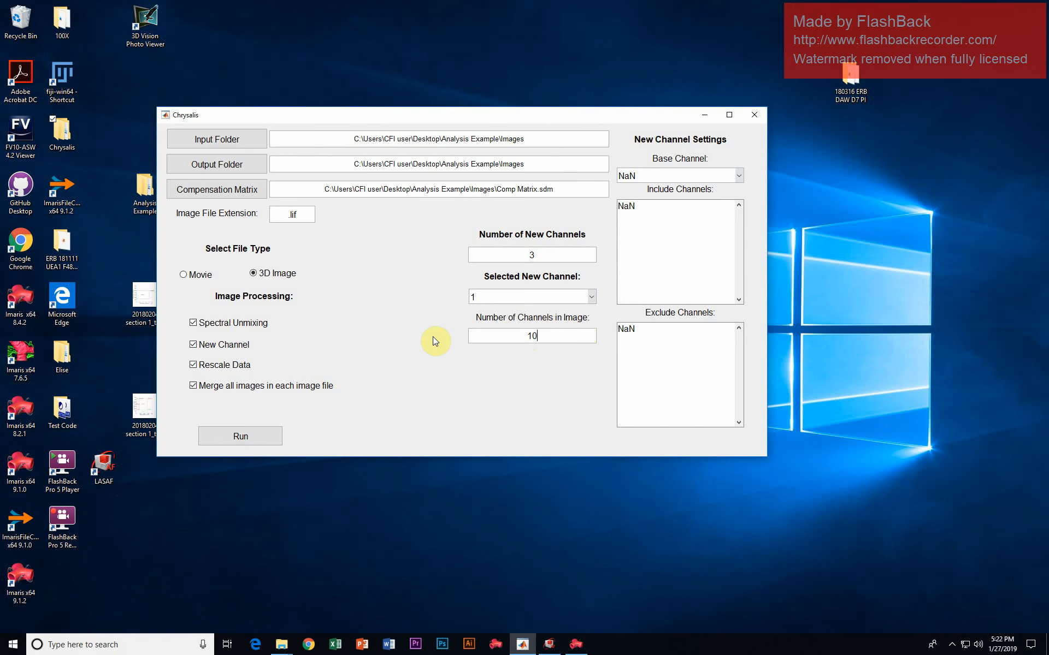
key("Return")
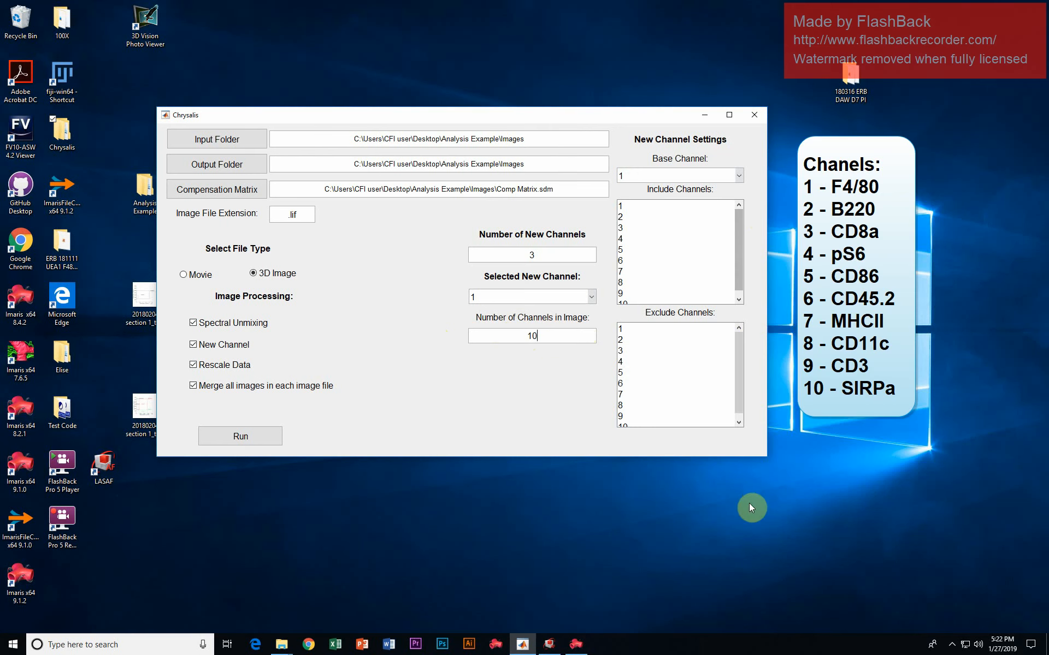
- Enlarge the window until all ten channels show in the Include and Exclude lists and check the base channel choices
left_click_drag(765, 455, 766, 493)
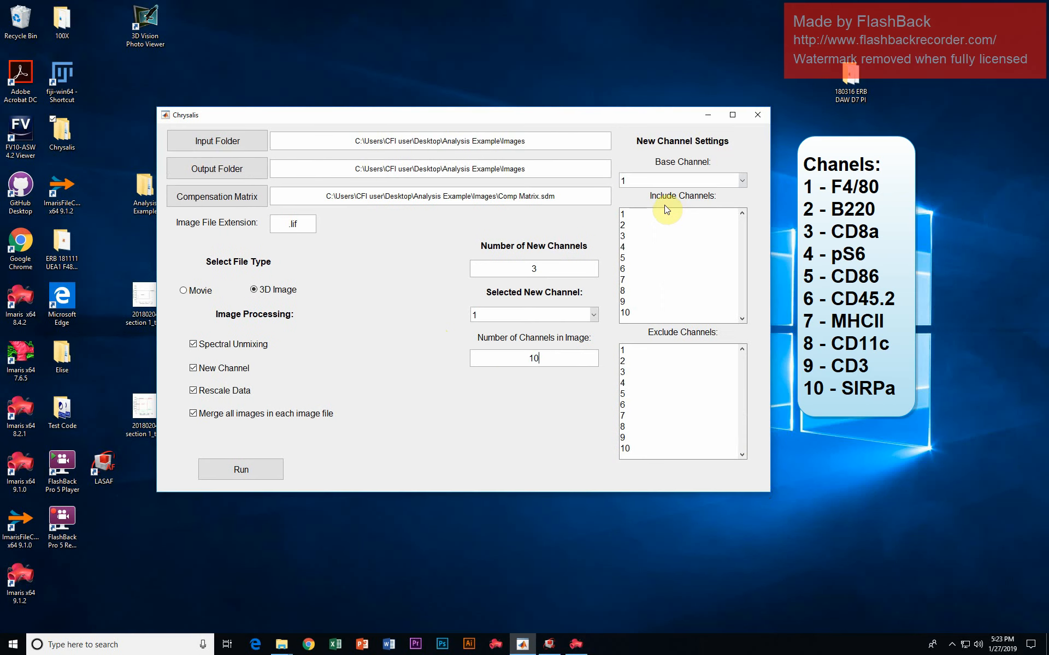
left_click(652, 182)
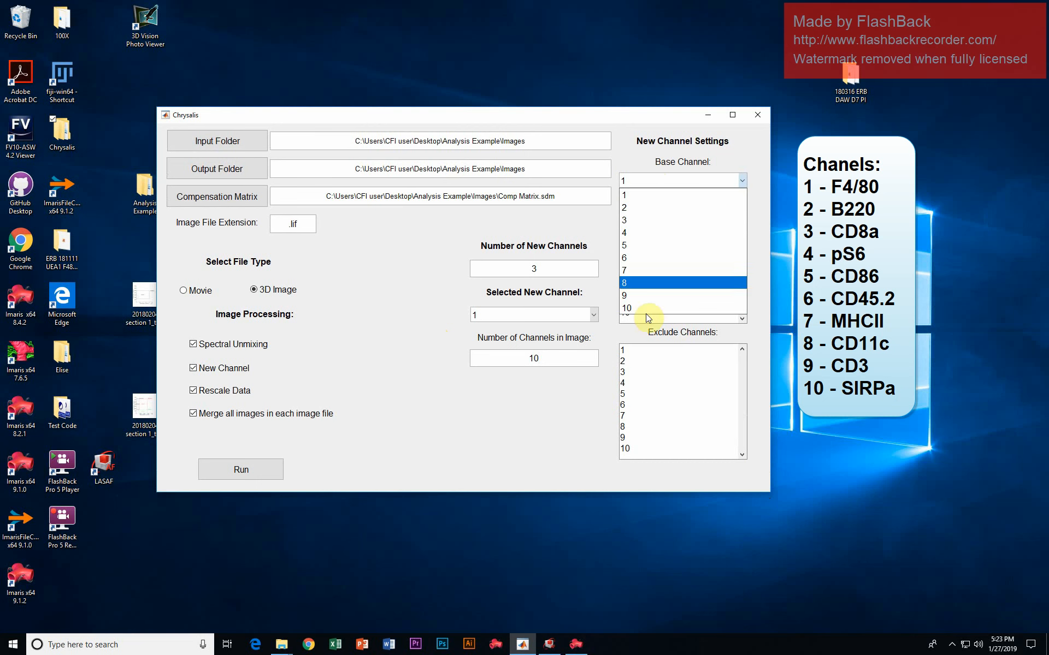
left_click(576, 214)
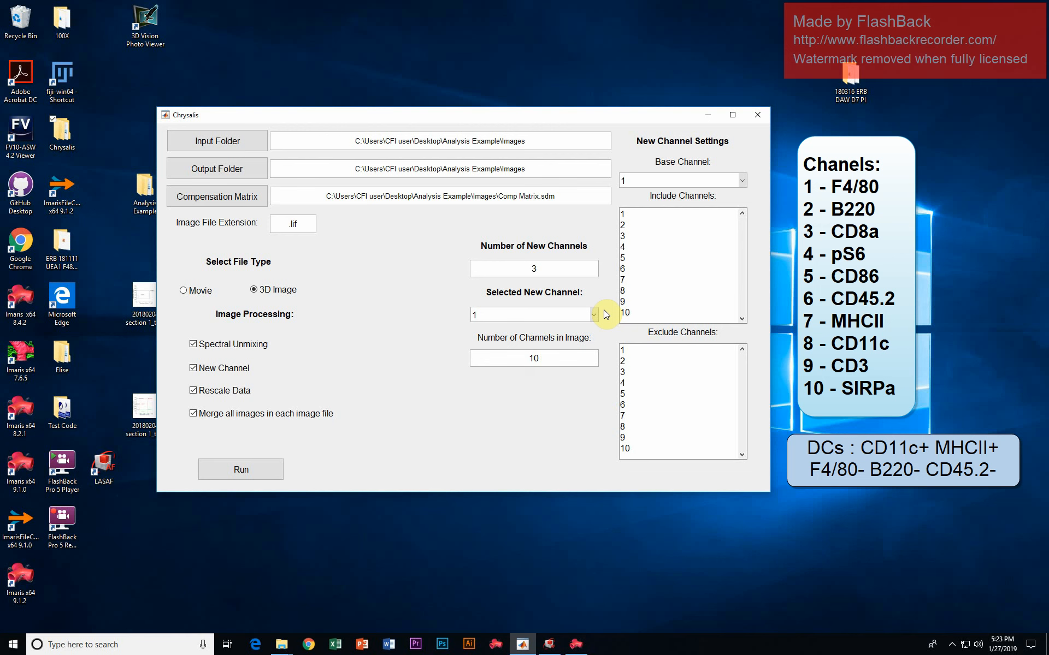
- Include channels 7 and 8 (MHCII and CD11c) in new channel 1, toggling channel 8 along the way
left_click(633, 279)
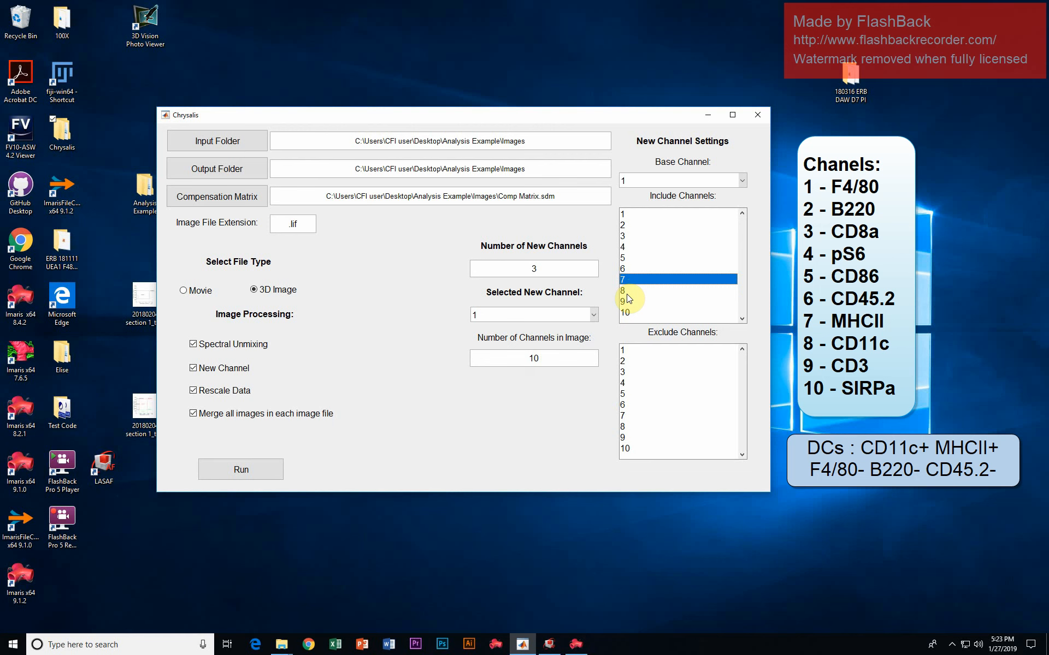
left_click(629, 291, "ctrl")
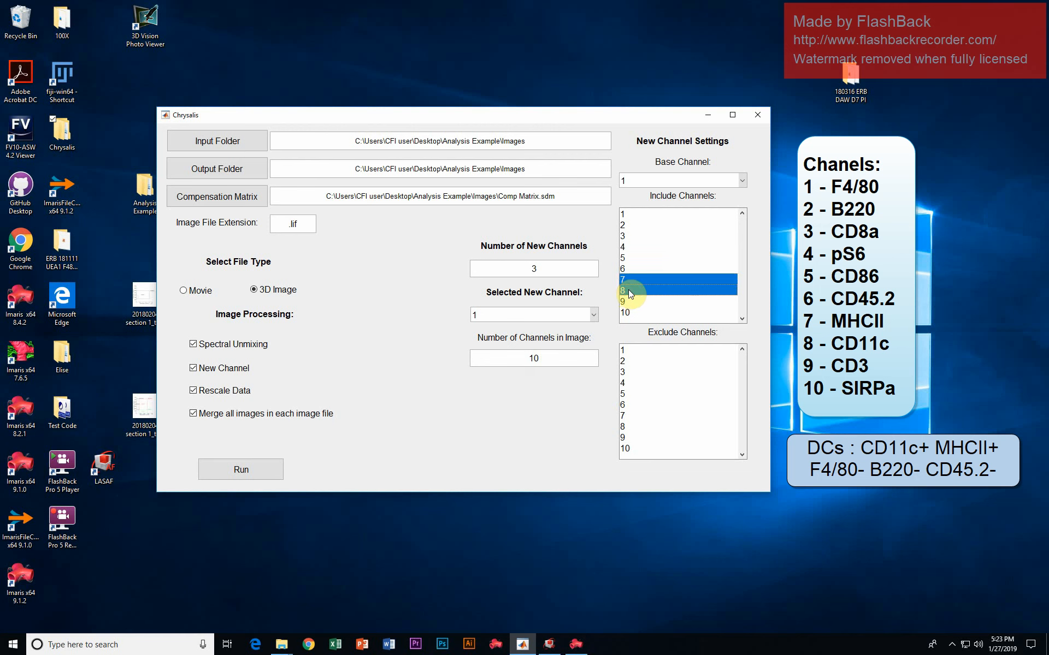
left_click(630, 281)
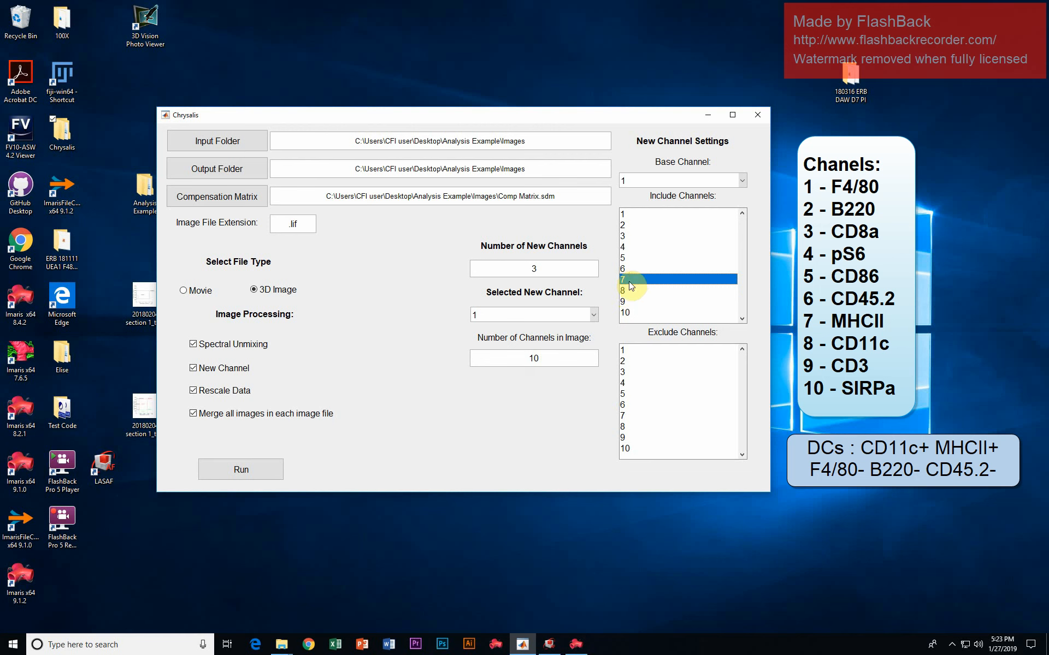
left_click(643, 292, "ctrl")
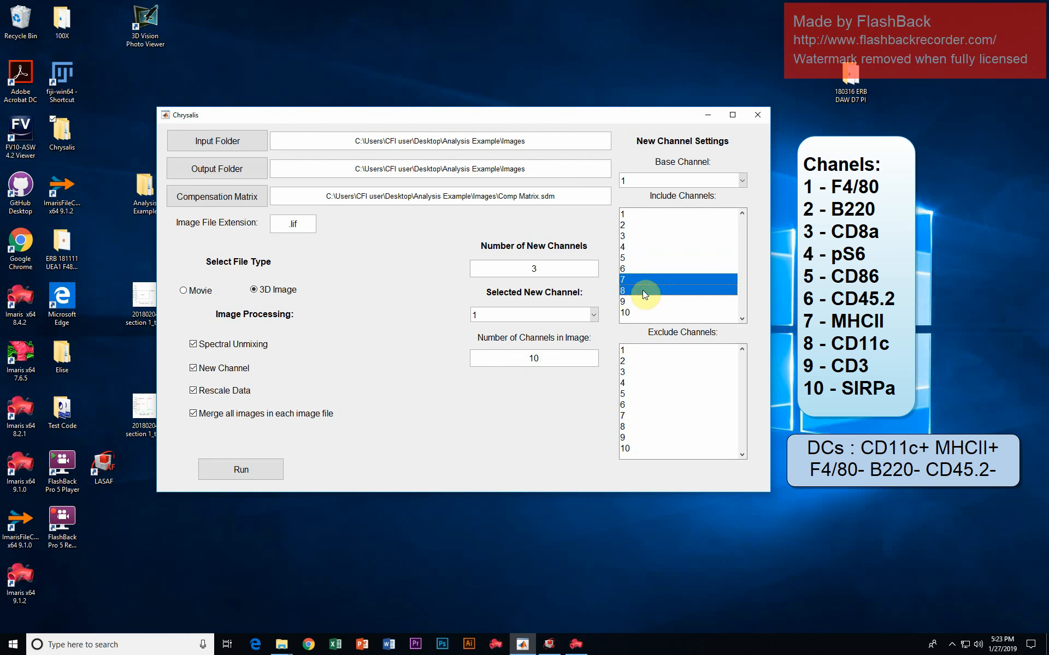
left_click(638, 281)
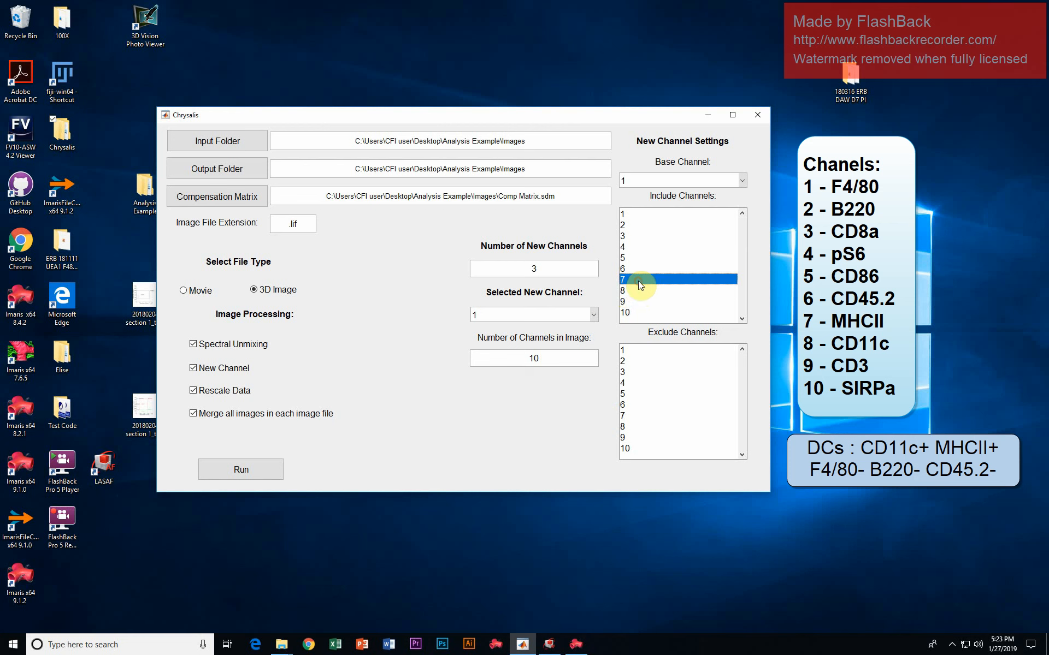
left_click(633, 293, "ctrl")
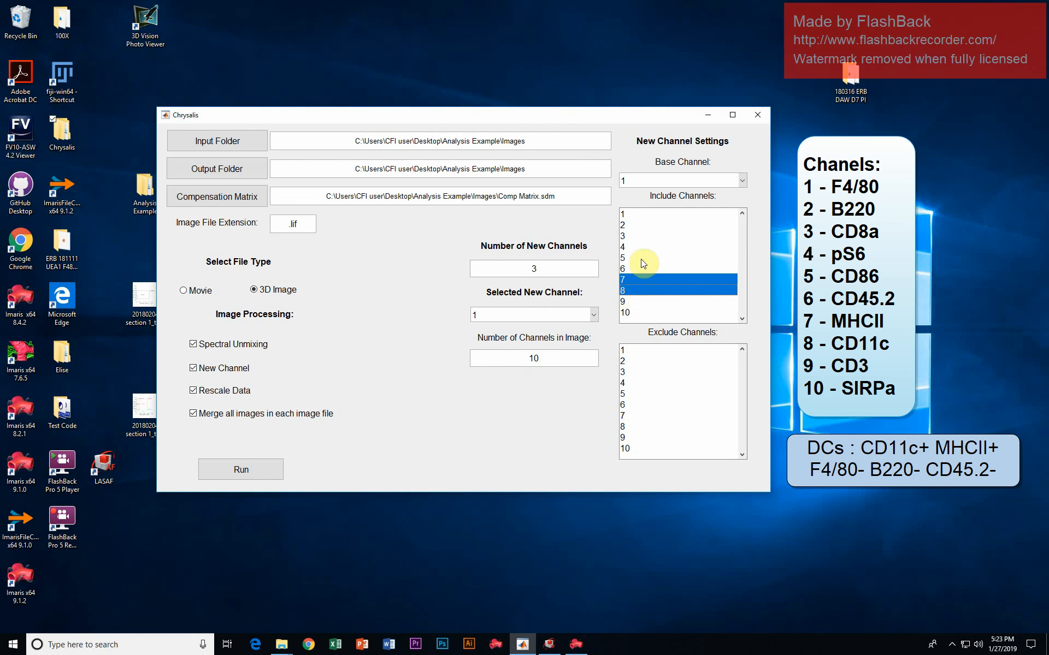
left_click(632, 247)
left_click(629, 249, "ctrl")
- Exclude channels 1, 2, 6 and 9 from new channel 1
left_click(654, 350)
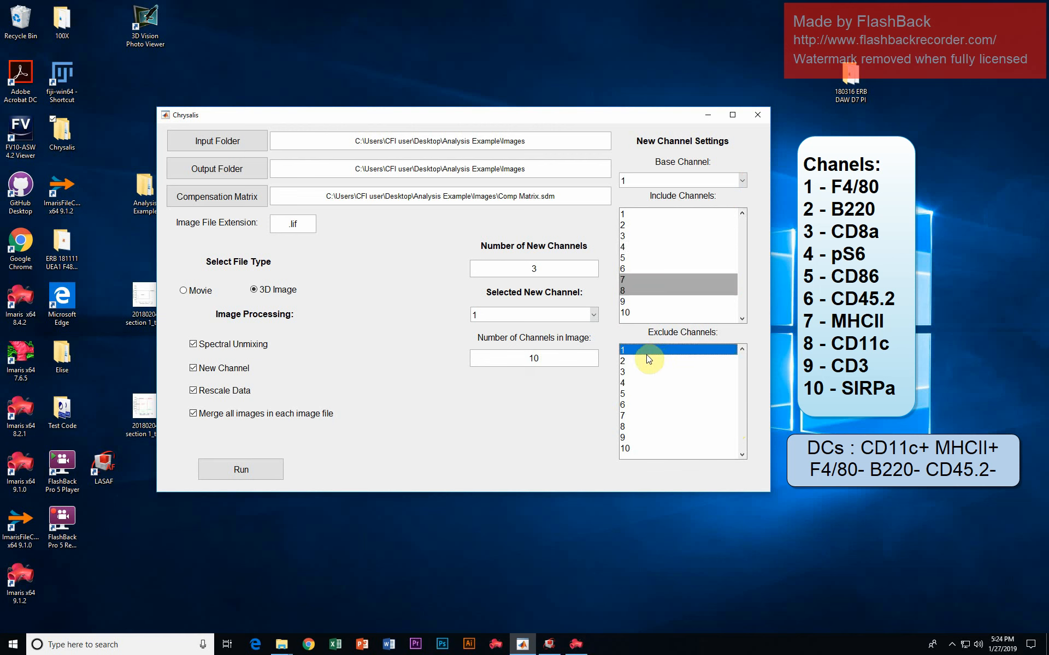
left_click(644, 360, "ctrl")
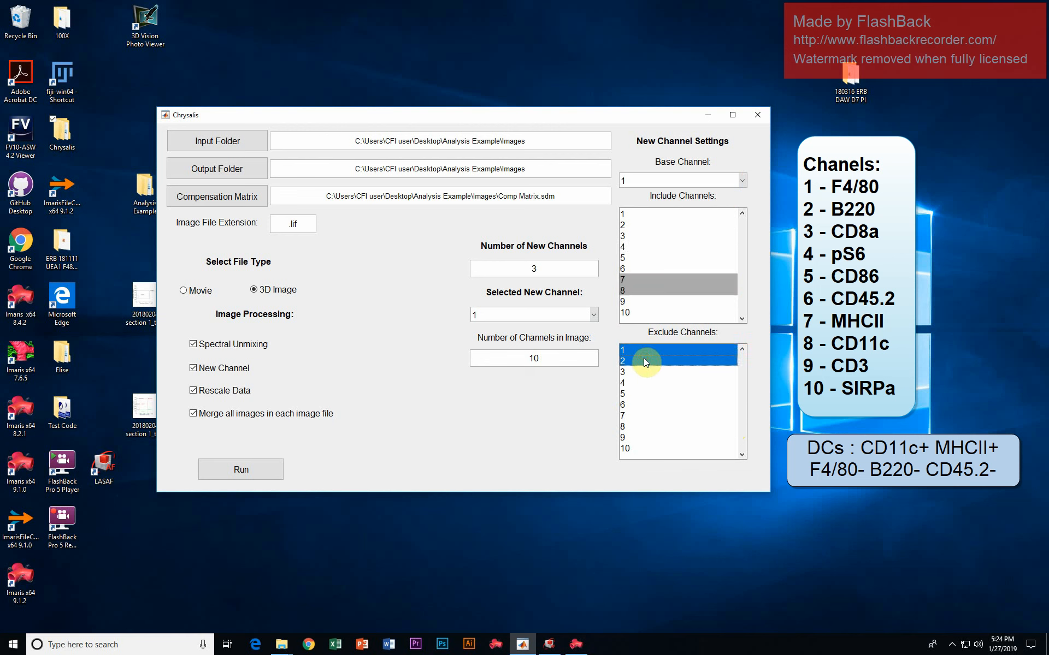
left_click(632, 404, "ctrl")
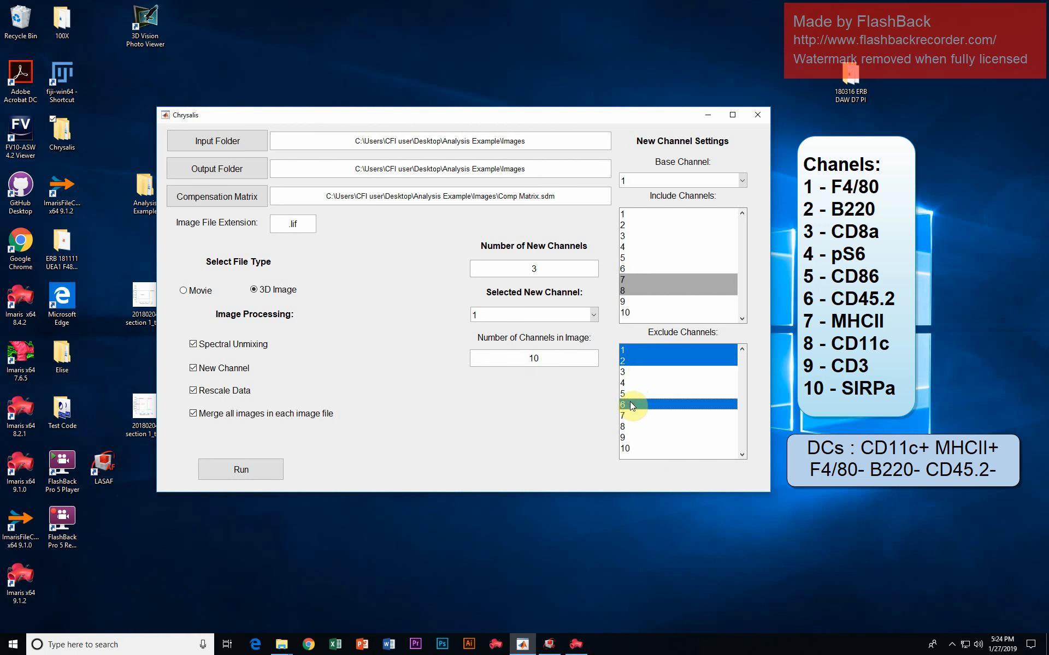
left_click(648, 437, "ctrl")
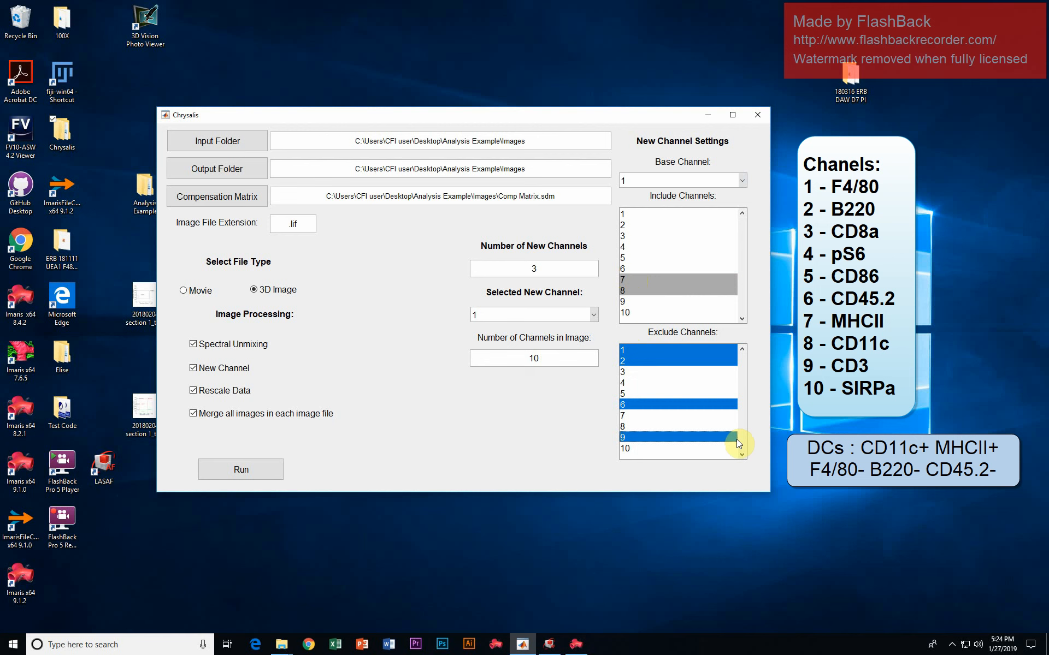
- Set the base channel of new channel 1 to 8
left_click(758, 185)
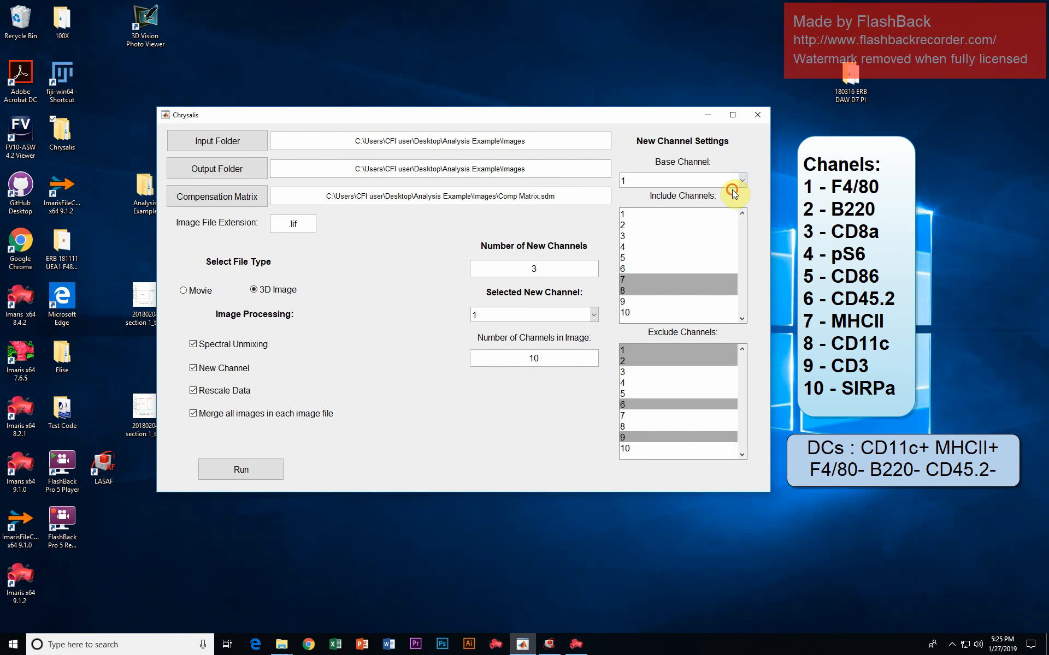
left_click(741, 182)
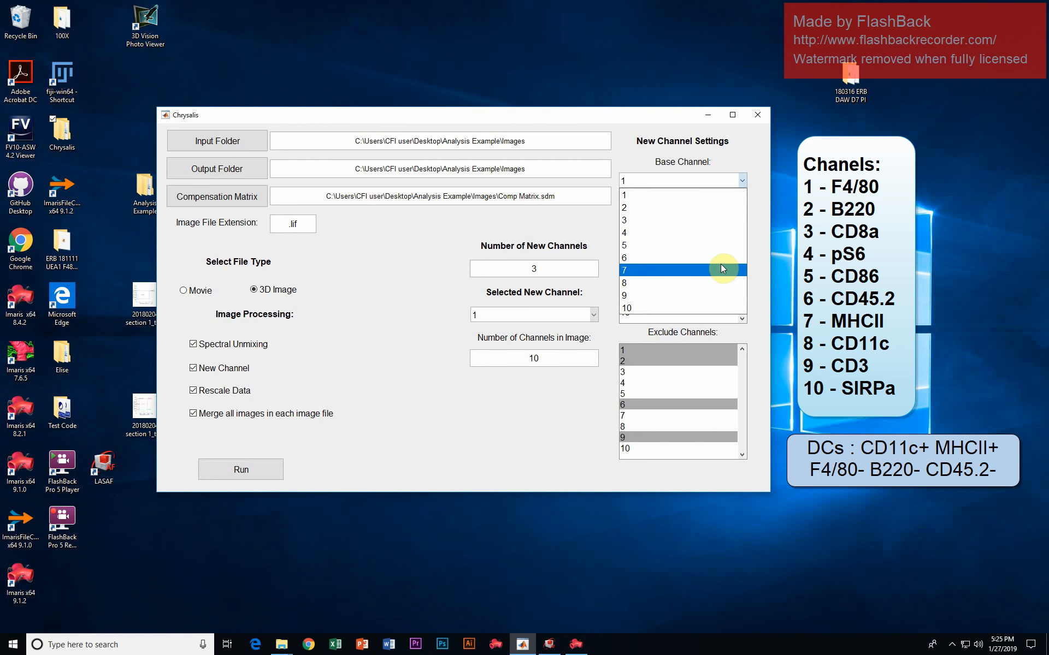
left_click(715, 283)
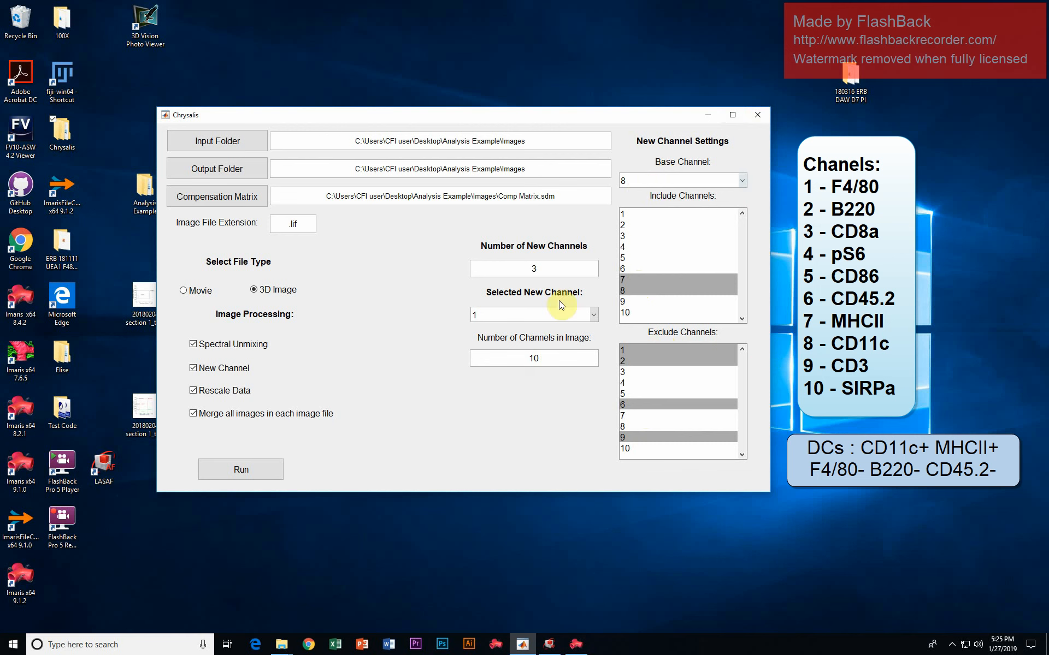
- Configure new channel 2 with included channels 1 and 3, excluded channels 5, 8 and 10, and base channel 3
left_click(593, 314)
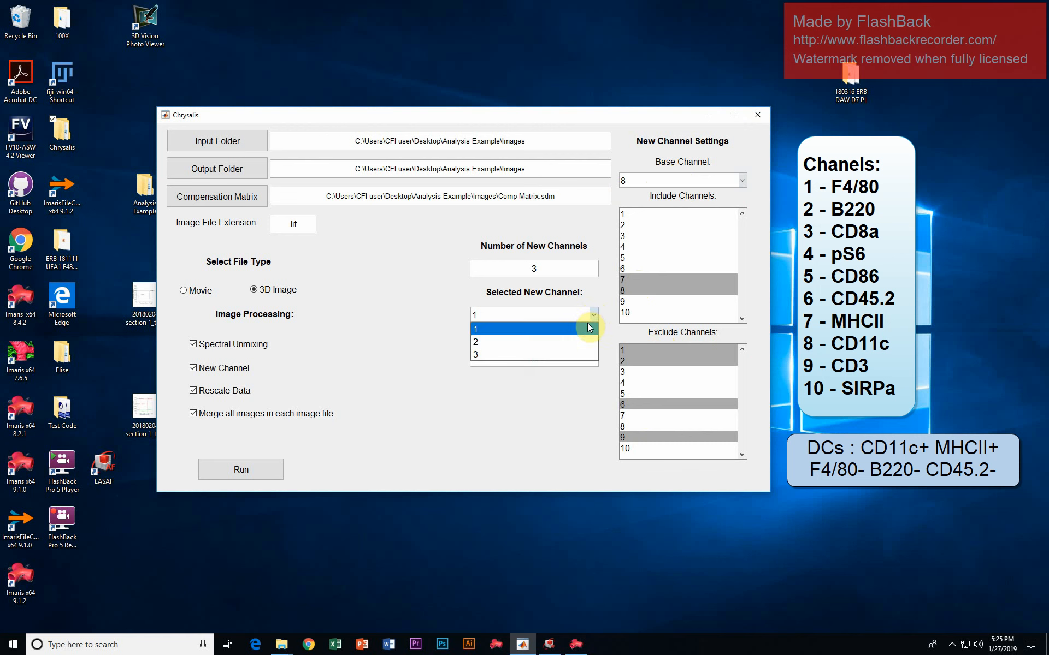
left_click(582, 340)
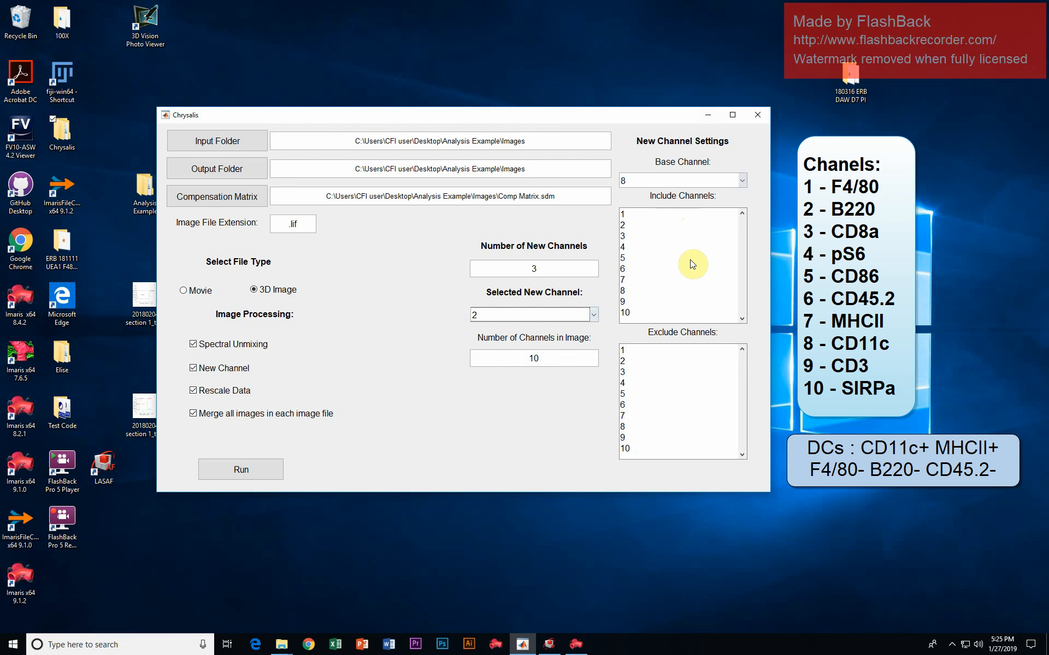
left_click(635, 214)
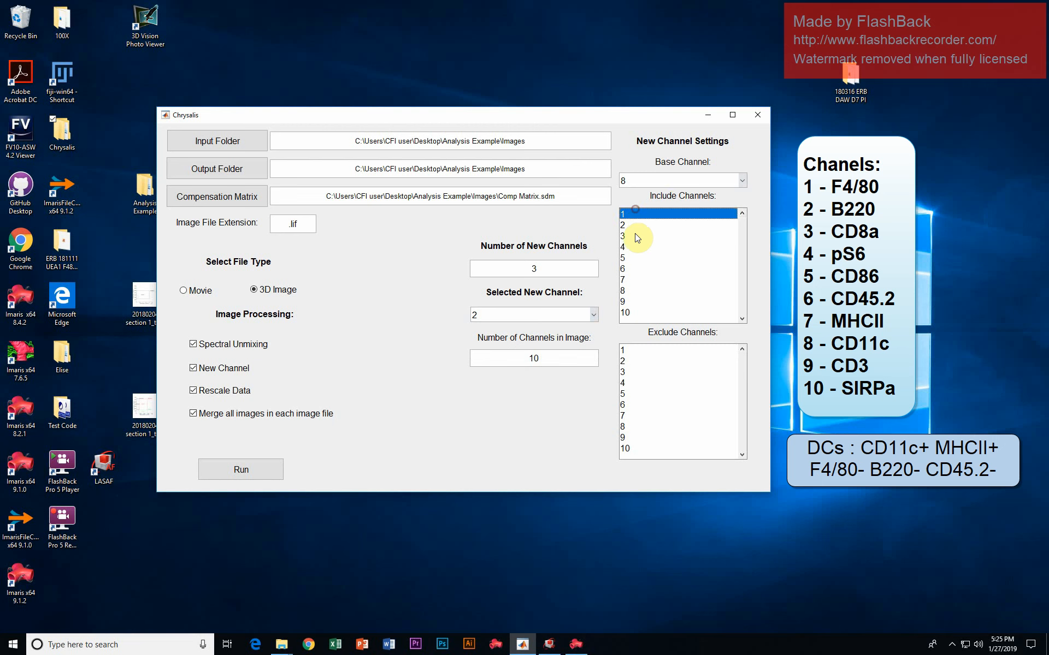
left_click(634, 236, "ctrl")
left_click(660, 393)
left_click(659, 426, "ctrl")
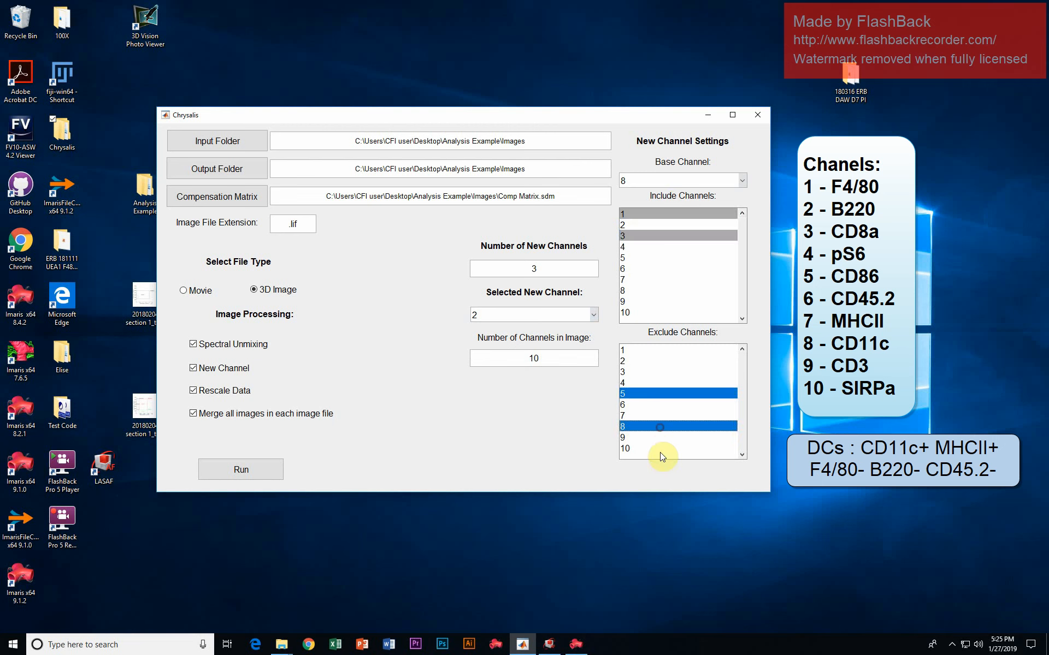
left_click(660, 449, "ctrl")
left_click(662, 183)
left_click(657, 214)
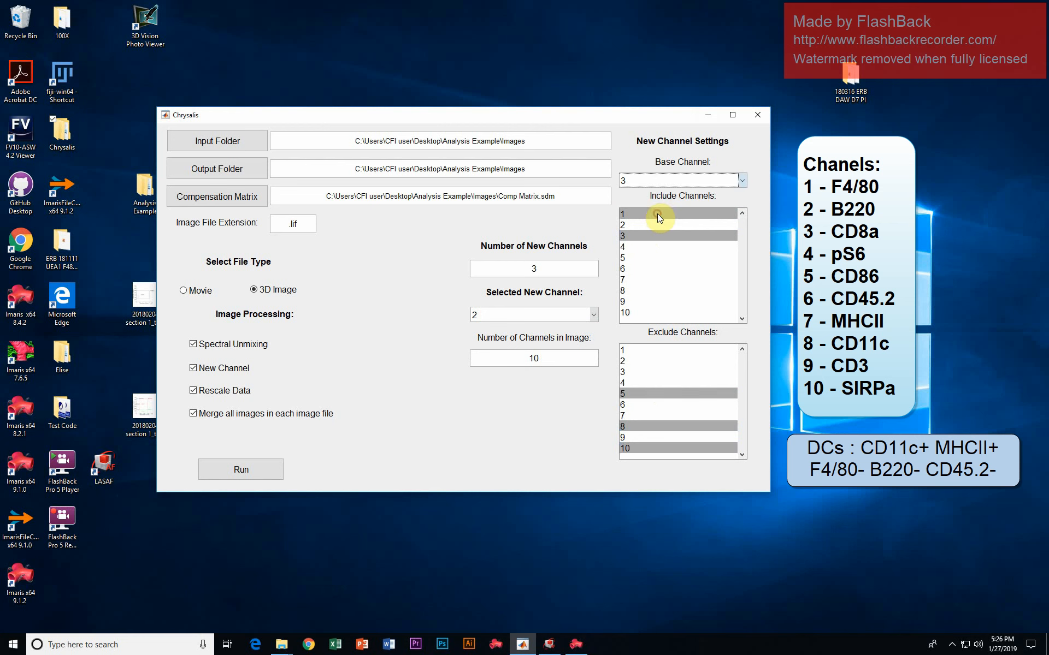
- Return to new channel 1, set the number of new channels to 1 and reselect new channel 1
left_click(594, 315)
left_click(579, 326)
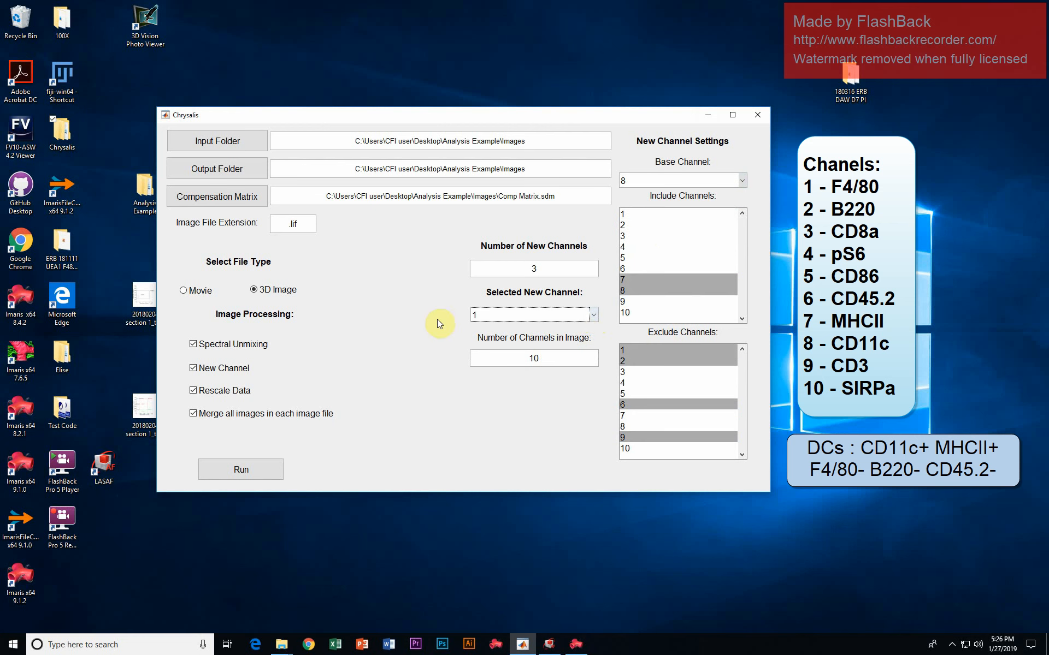
double_click(483, 269)
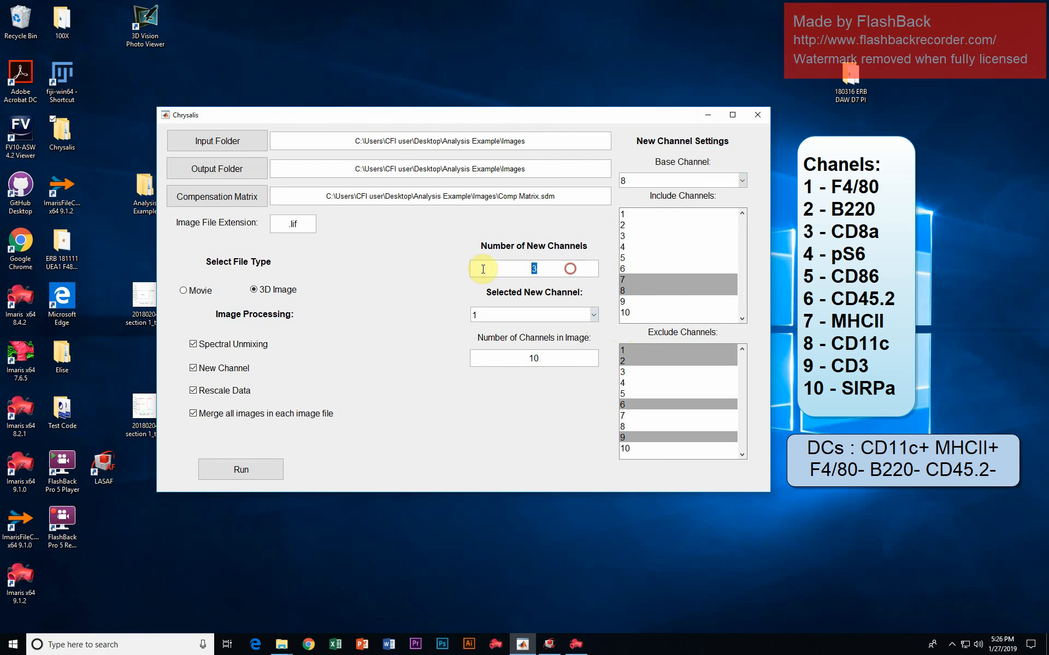
type("1")
left_click(531, 355)
left_click(543, 315)
left_click(533, 328)
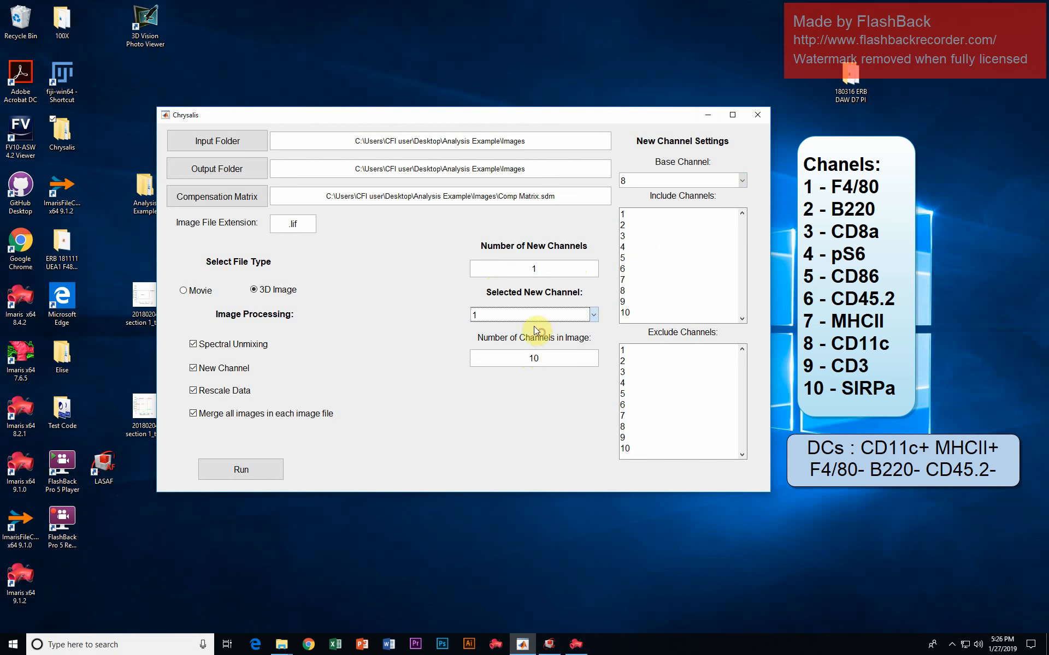
left_click(552, 318)
left_click(545, 328)
- Set new channel 1's base channel to 8 and include channels 7 and 8
left_click(661, 181)
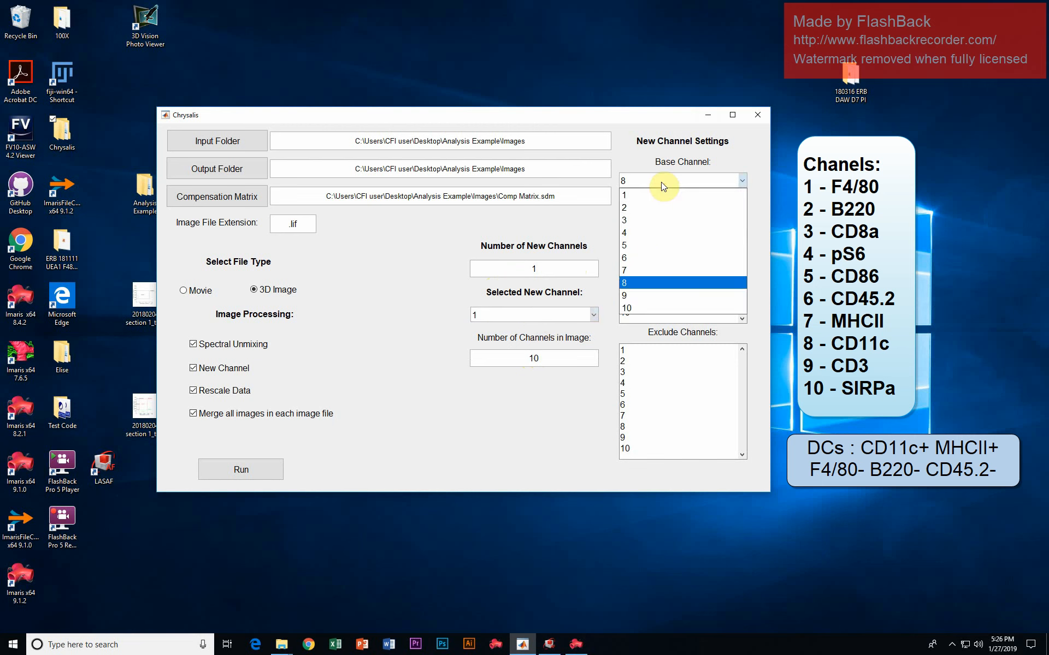
left_click(632, 284)
left_click(630, 278)
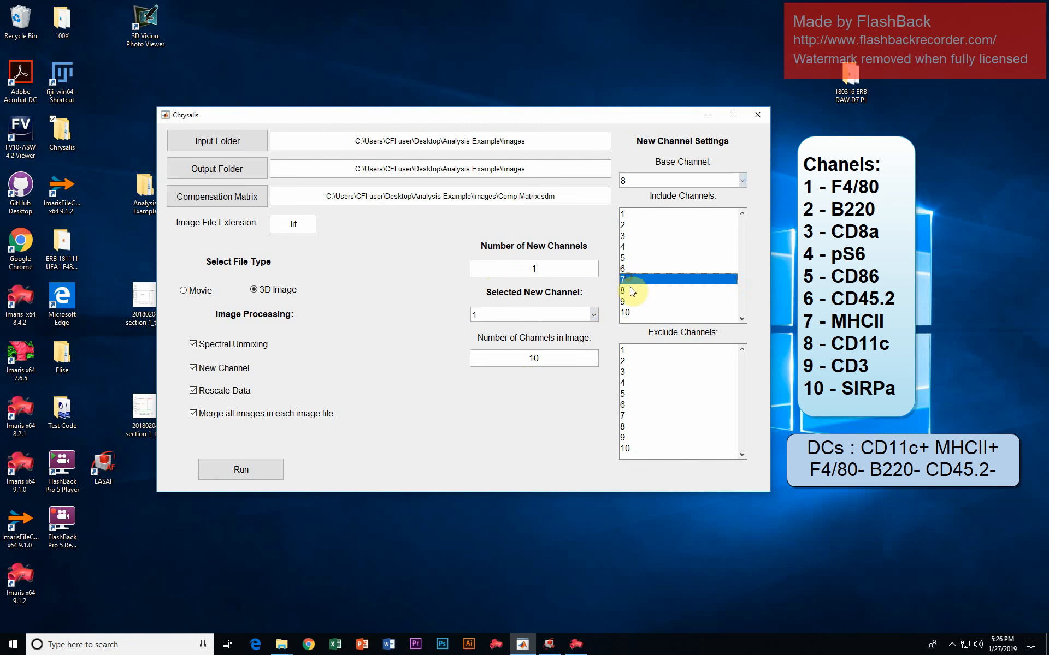
left_click(630, 291, "ctrl")
- Mark channels 1, 2, 6 and 9 as excluded for the single new channel
left_click(634, 349)
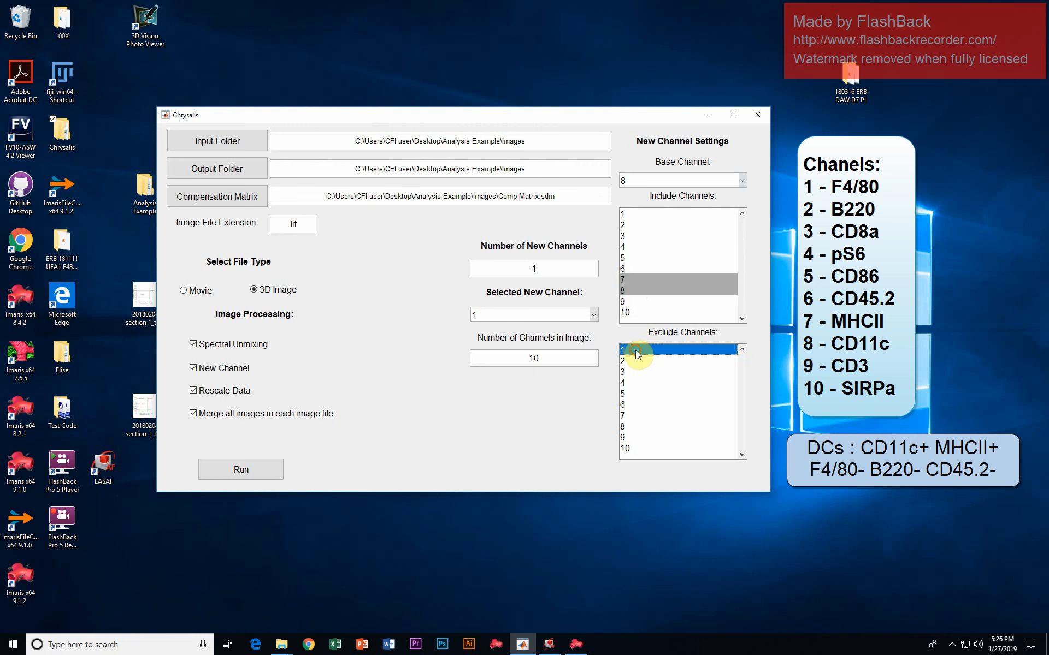
left_click(635, 361, "ctrl")
left_click(636, 404, "ctrl")
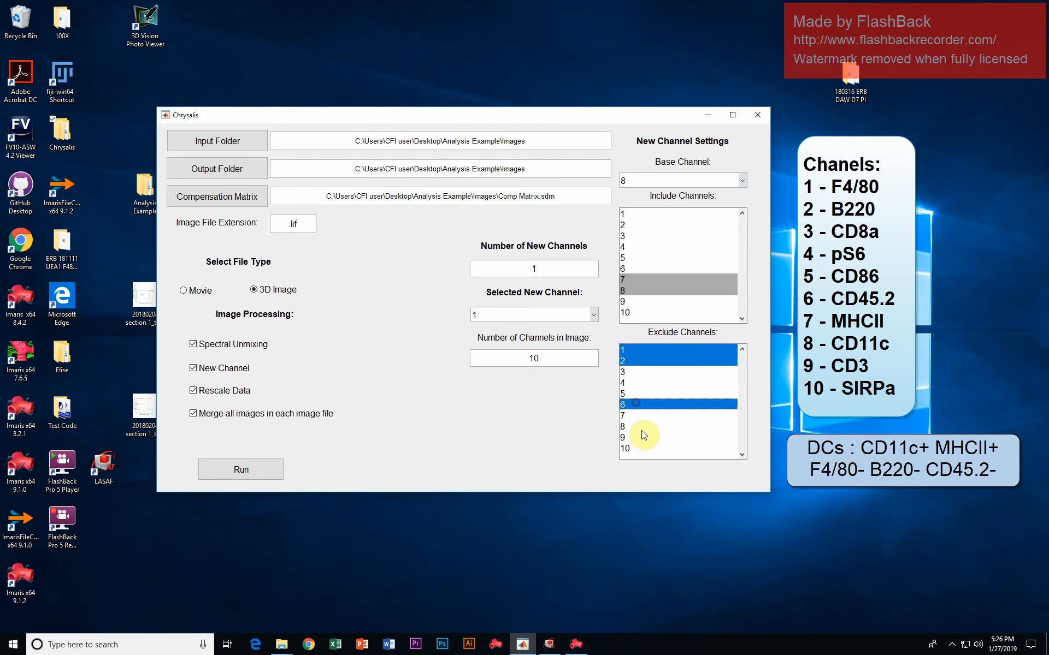
left_click(642, 437, "ctrl")
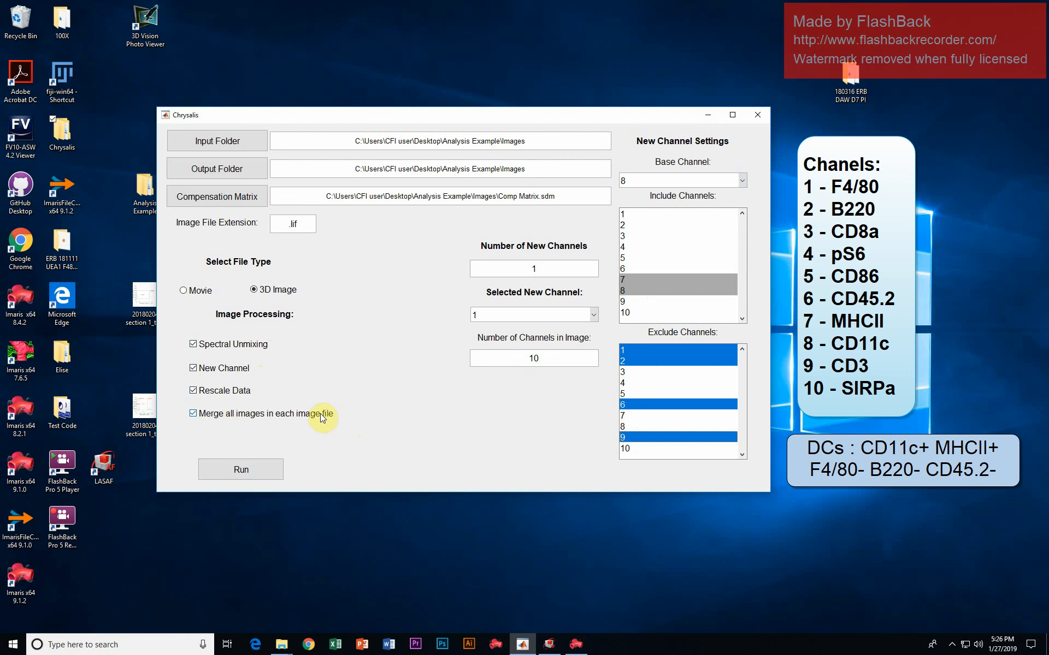
- Run the batch processing, move the progress window aside and dismiss the completion message
left_click(251, 468)
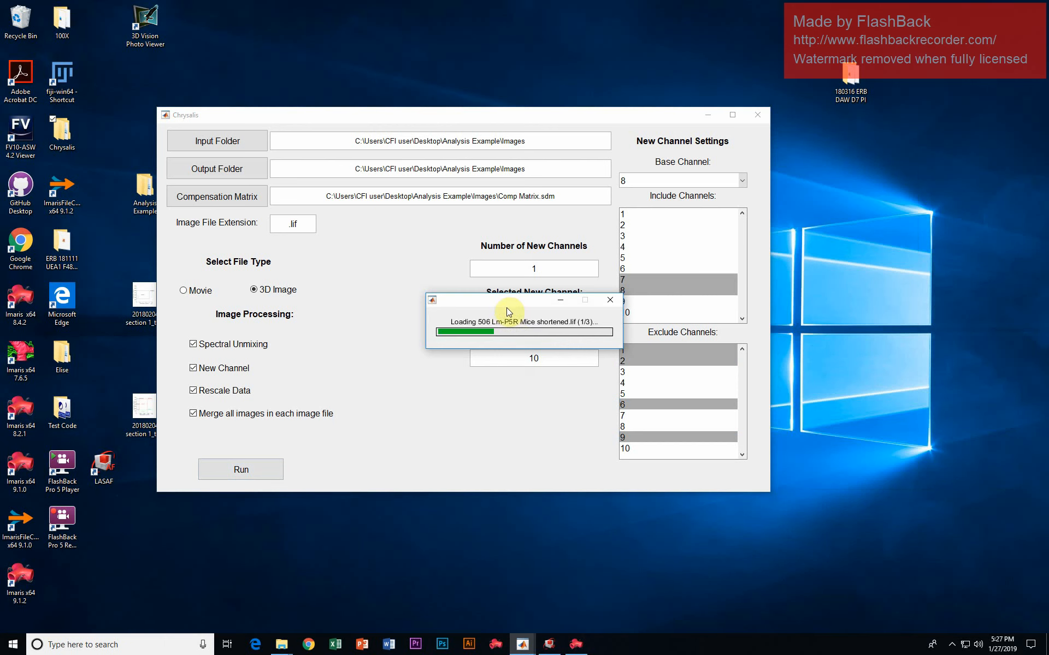
left_click_drag(500, 300, 863, 178)
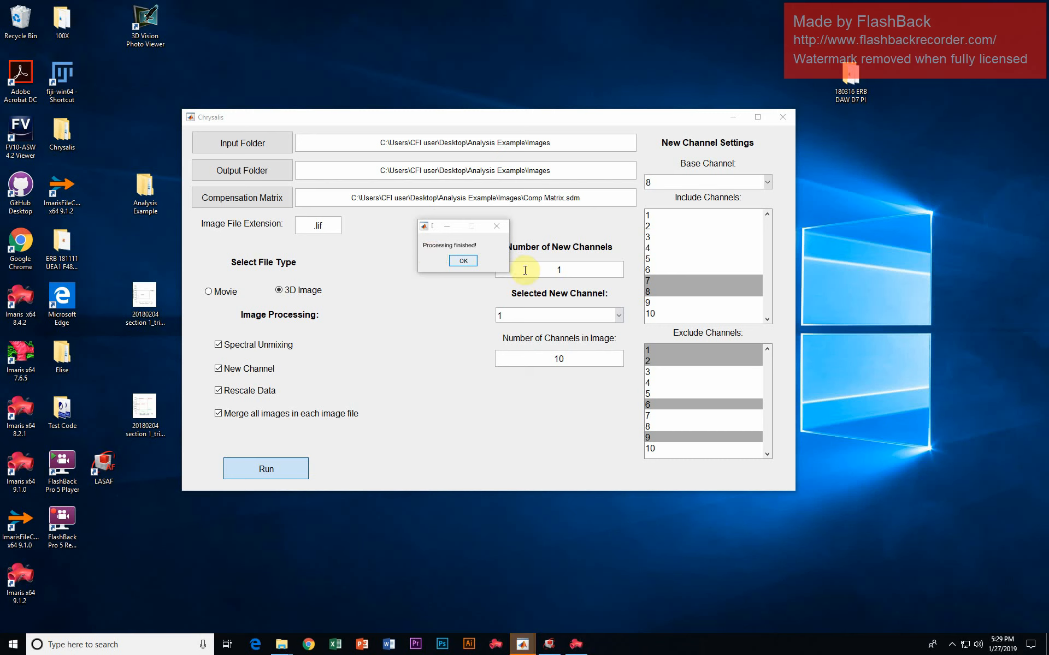
left_click(461, 261)
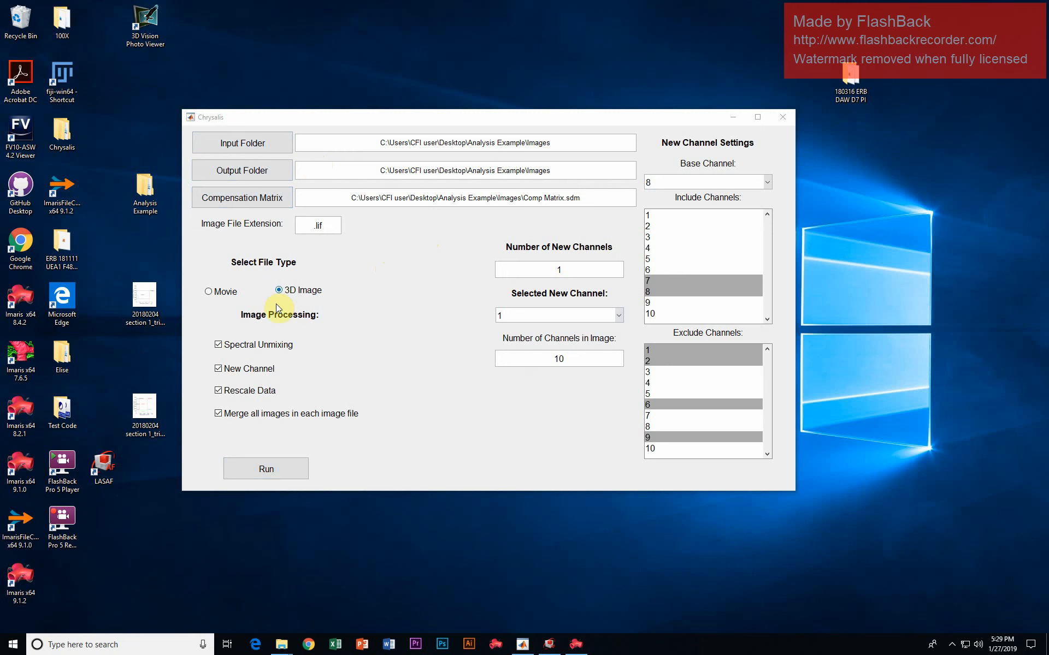
- Switch the file type to Movie and toggle Spectral Unmixing and New Channel off and back on
left_click(217, 295)
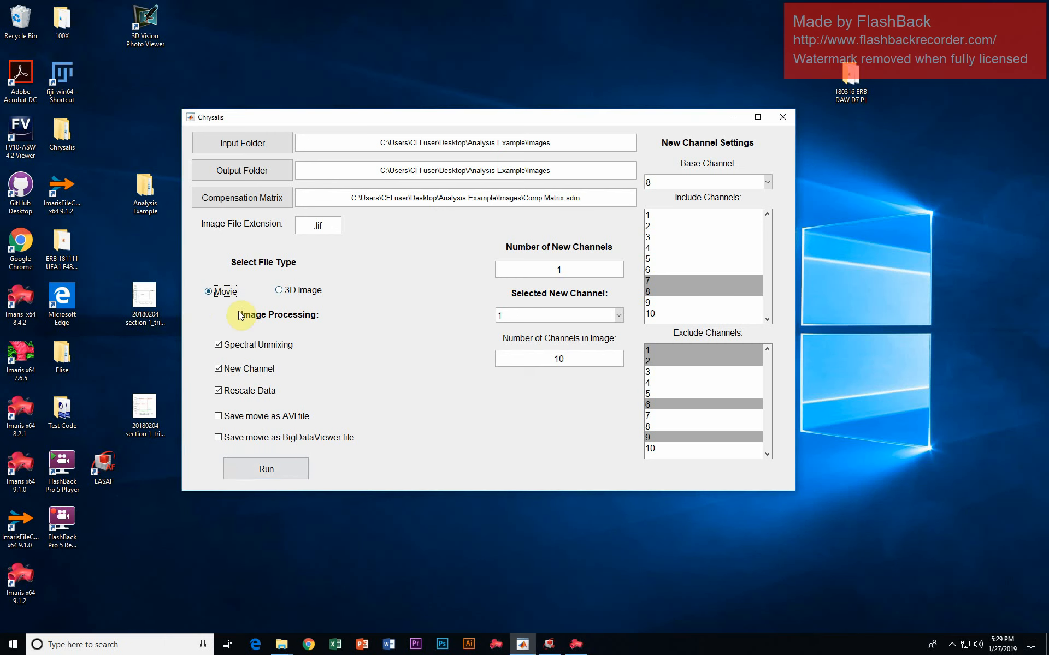
left_click(267, 346)
left_click(267, 346)
left_click(258, 372)
left_click(258, 371)
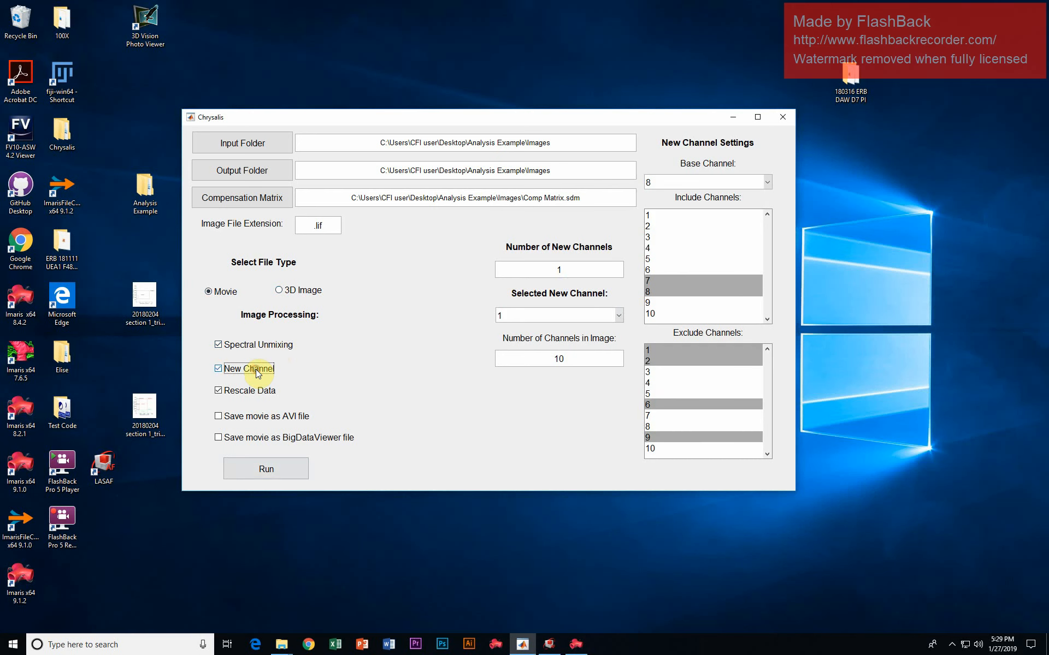
- Toggle Rescale Data off and back on, then enable saving the movie as an AVI file with 4 channels
left_click(227, 391)
left_click(227, 391)
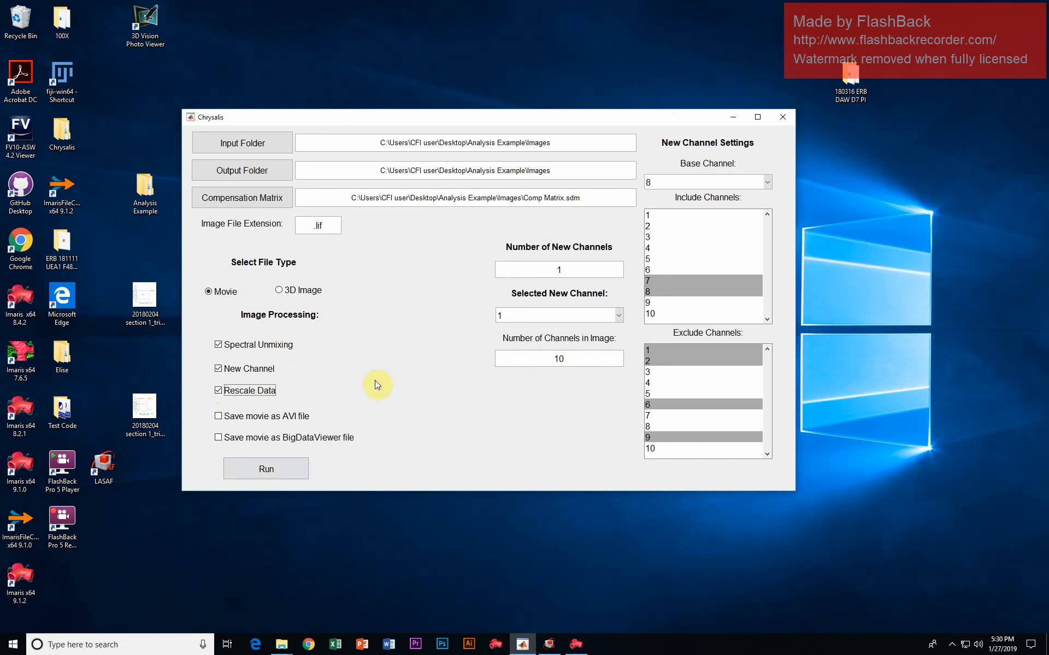
left_click(281, 420)
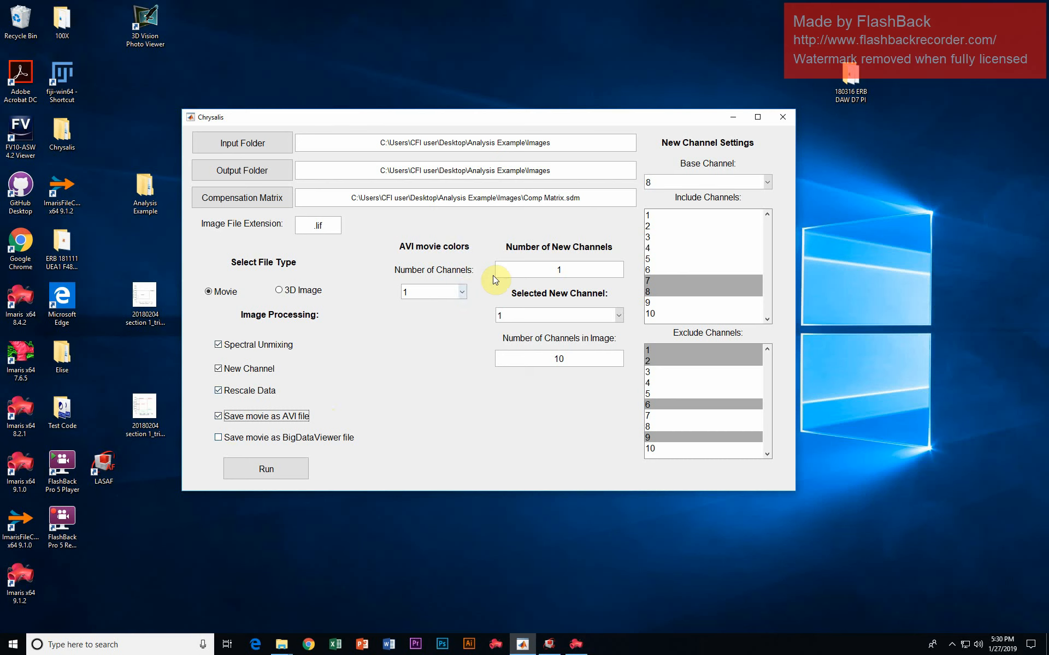
left_click(461, 292)
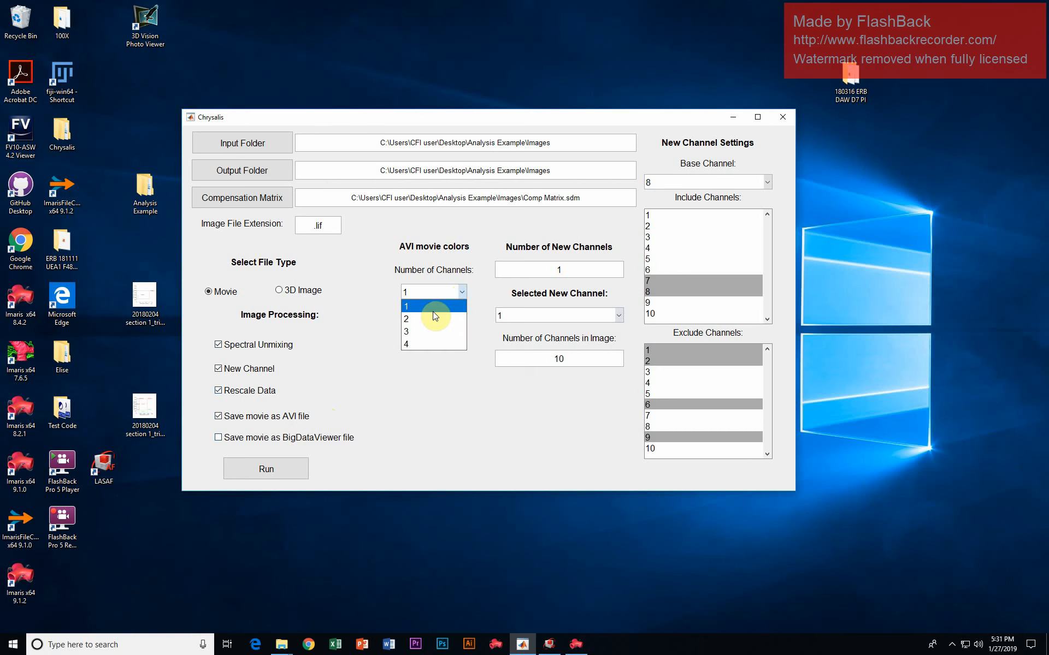
left_click(433, 344)
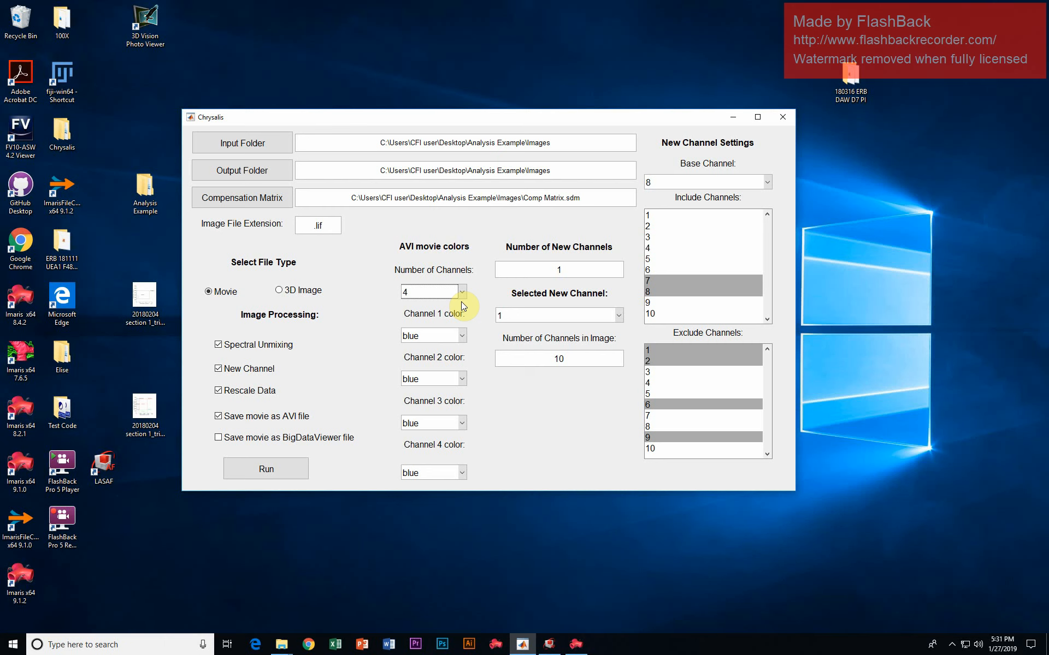
- Assign the AVI movie colors: blue for channel 1, red for channel 2, green for channel 3 and magenta for channel 4
left_click(462, 335)
left_click(459, 339)
left_click(463, 377)
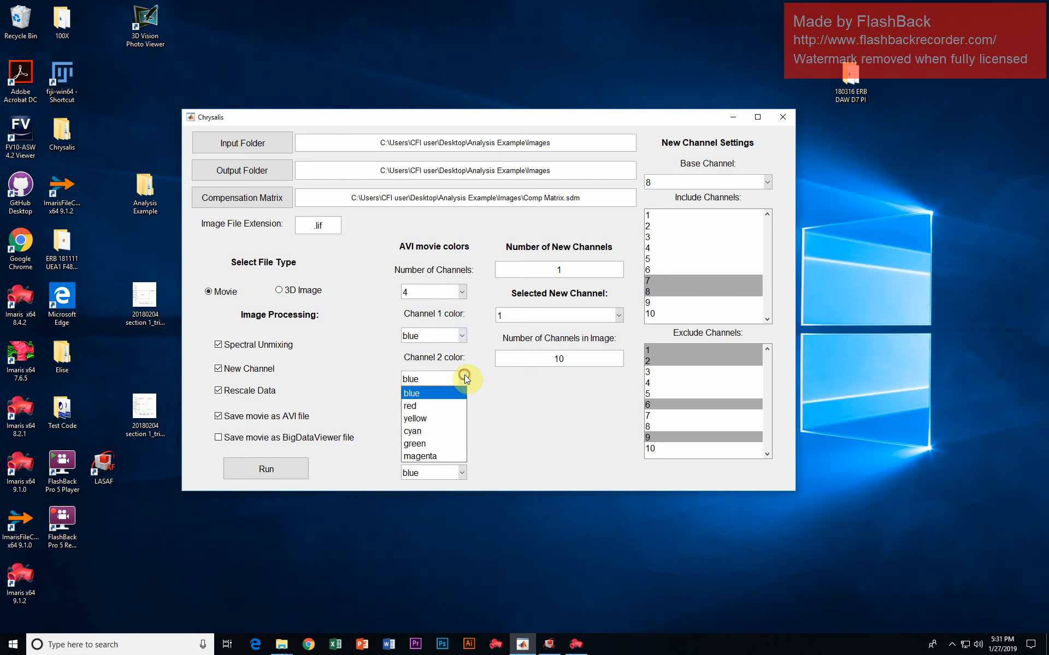
left_click(452, 407)
left_click(462, 424)
left_click(463, 485)
left_click(460, 474)
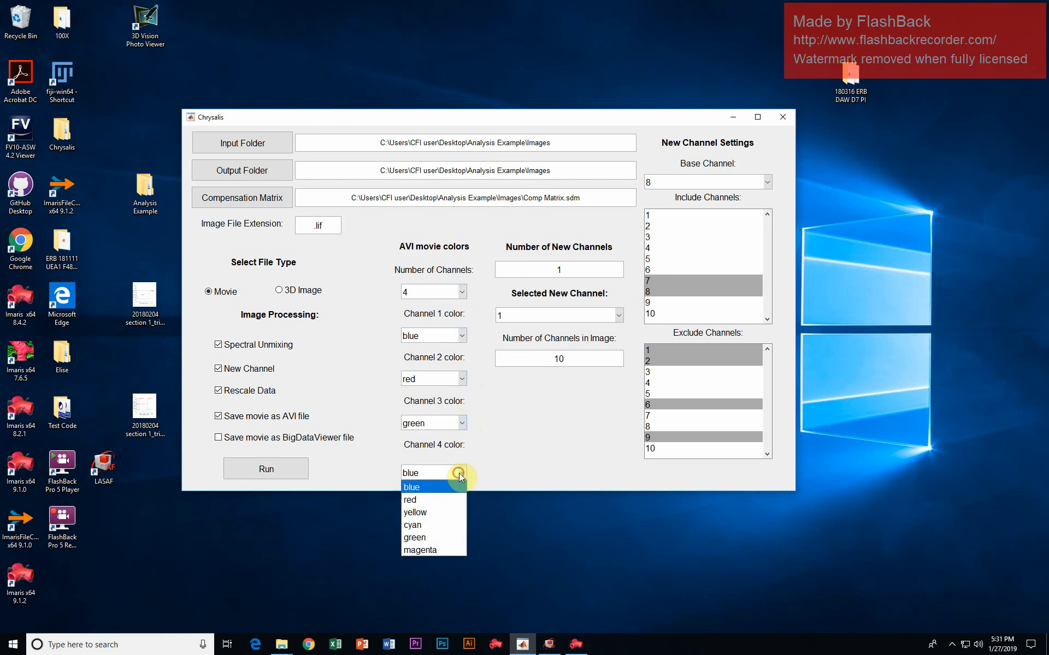
left_click(445, 551)
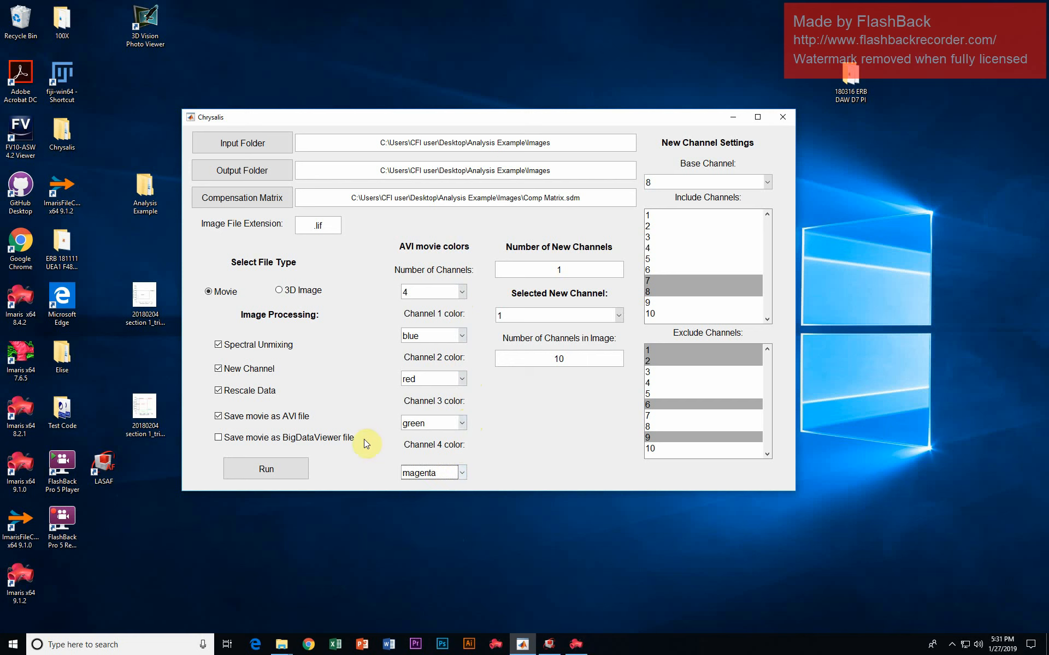
- Toggle BigDataViewer saving on and off, and disable Rescale Data, New Channel and Spectral Unmixing, keeping AVI saving enabled
left_click(276, 437)
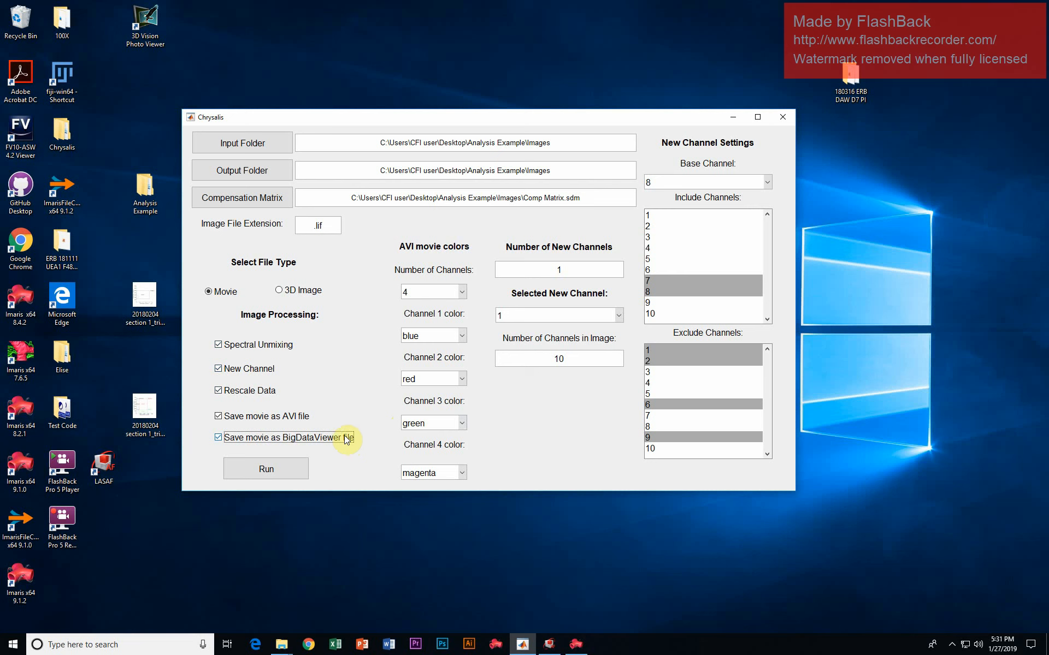
left_click(273, 441)
left_click(250, 391)
left_click(247, 369)
left_click(248, 344)
left_click(218, 418)
left_click(219, 418)
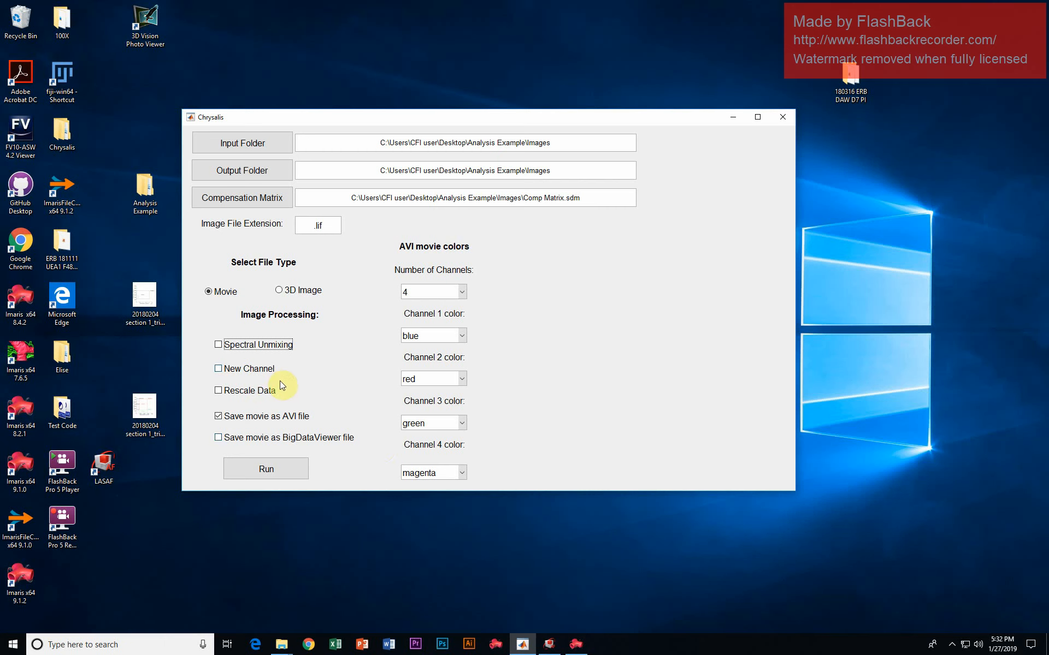
- Close the Chrysalis window and open the Images folder inside the Analysis Example folder on the desktop
left_click(783, 117)
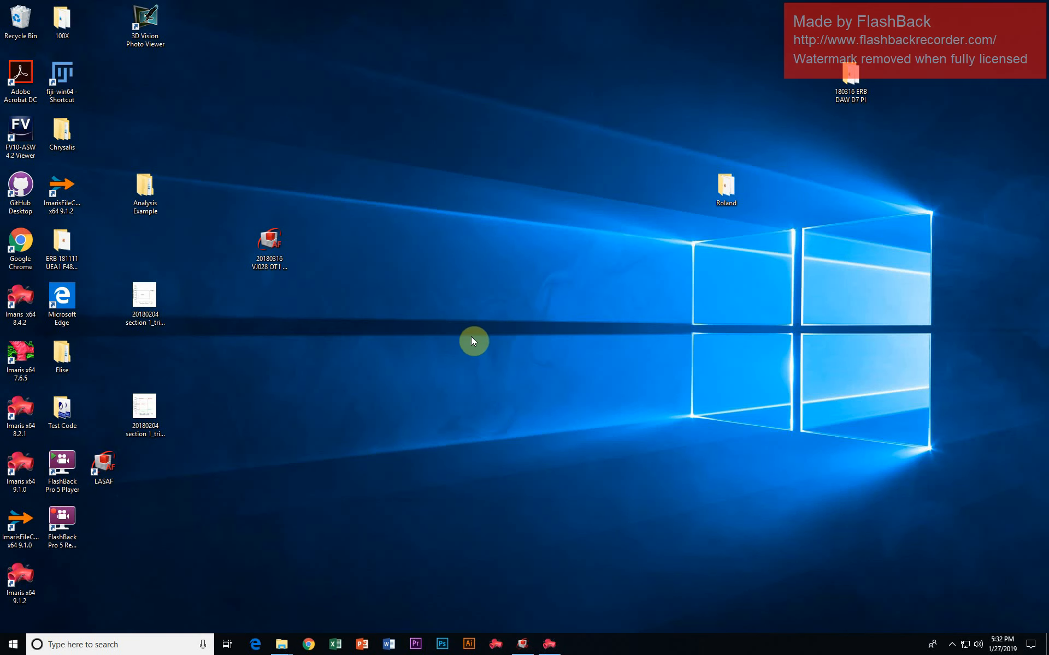
double_click(148, 192)
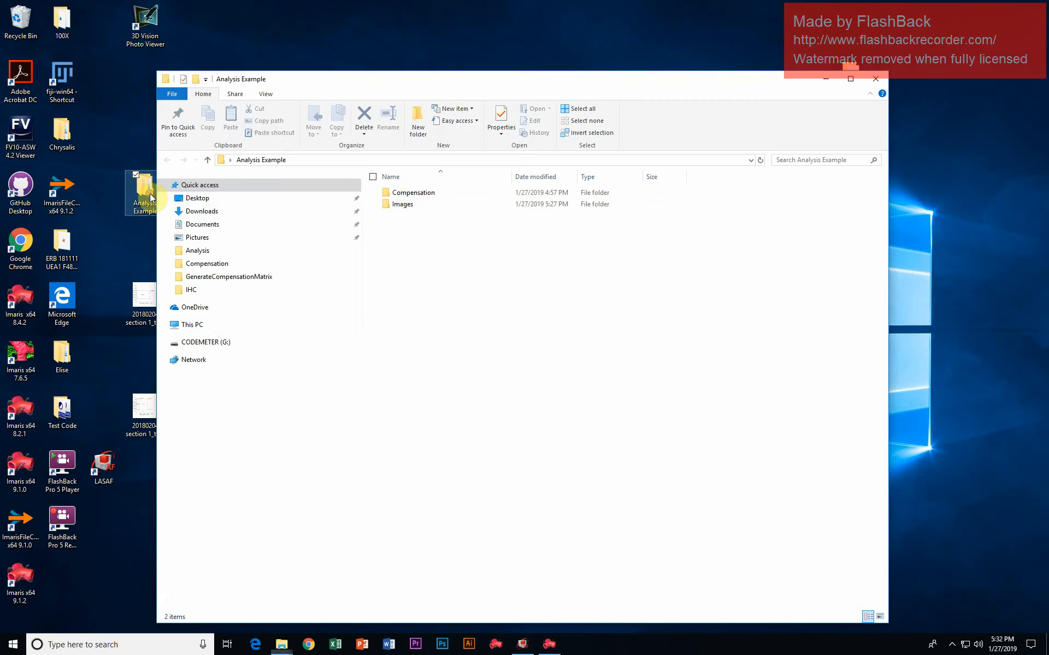
double_click(414, 204)
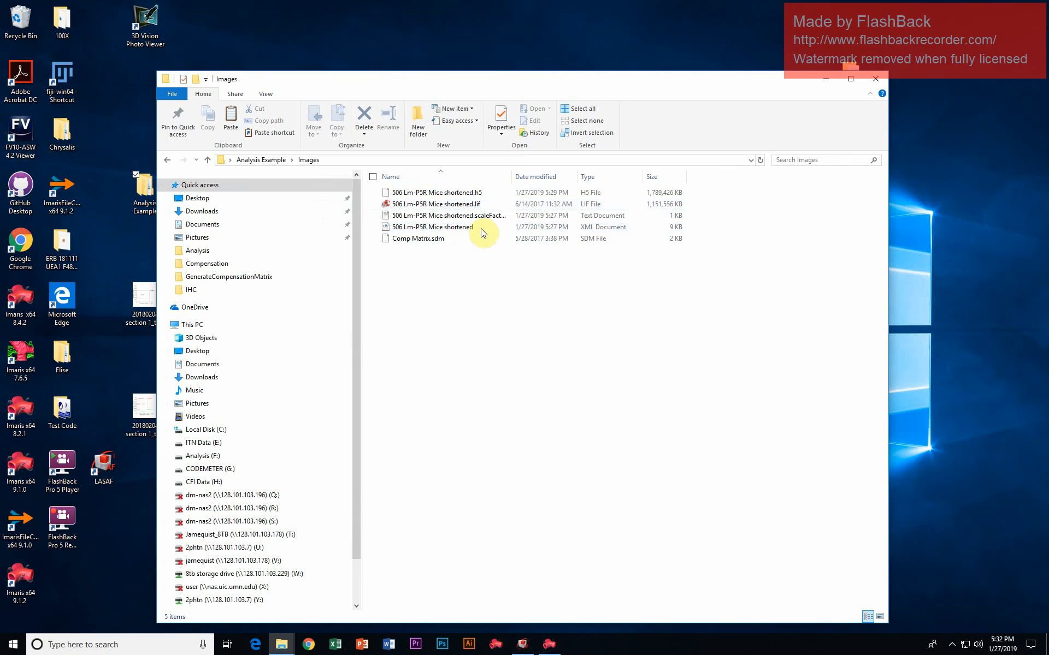
- Examine the .h5, scaleFactors text and XML output files in the Images folder, widening the Name column to fit the full file names
left_click(468, 194)
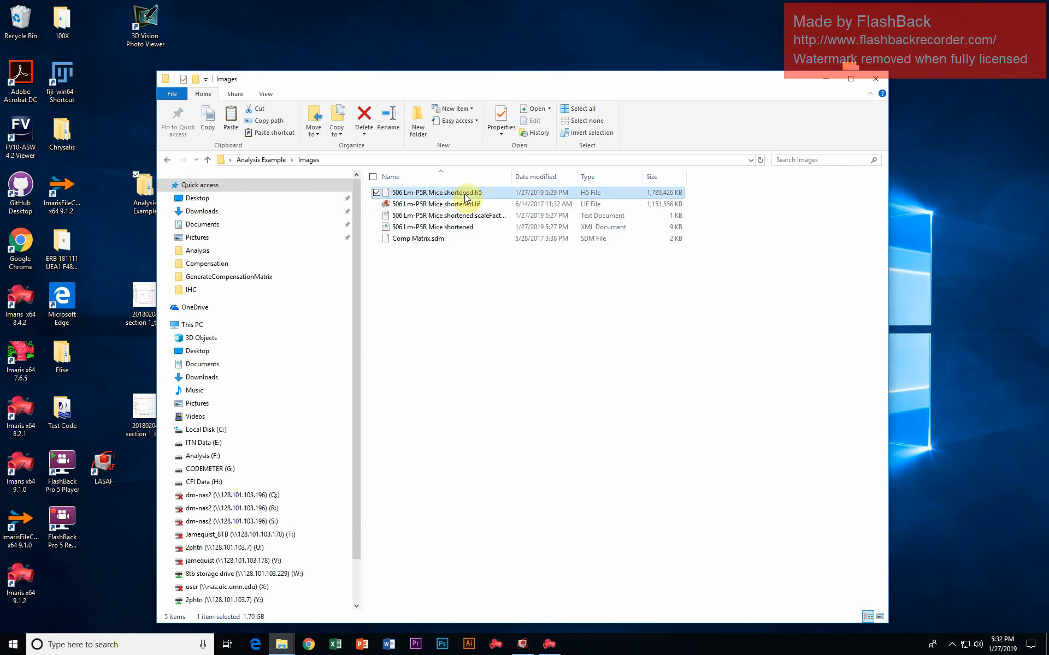
left_click(481, 216)
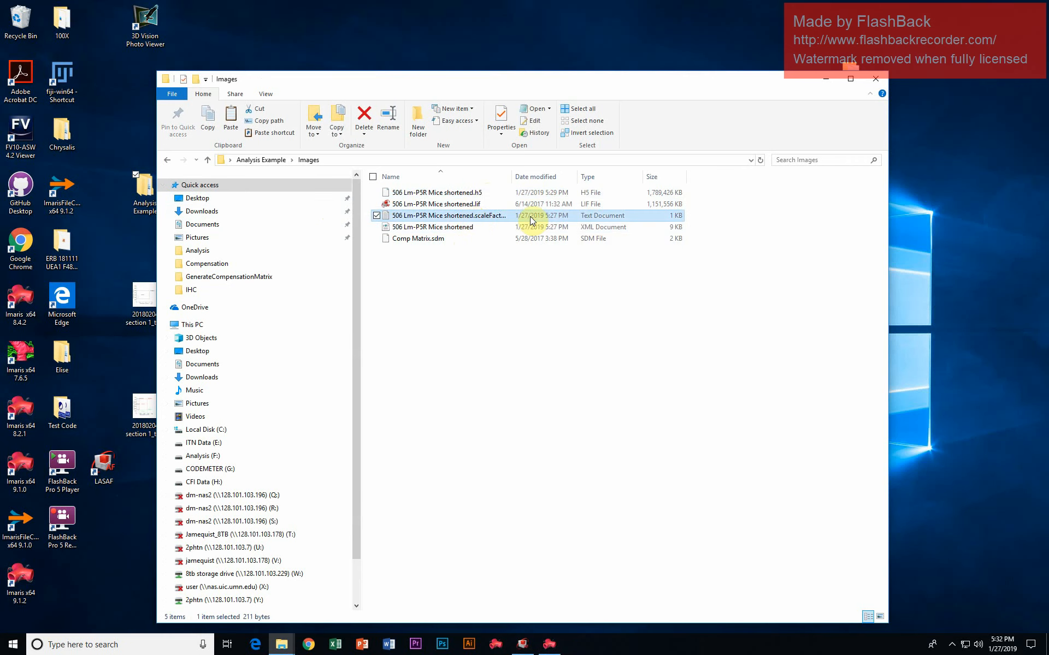
left_click(462, 227)
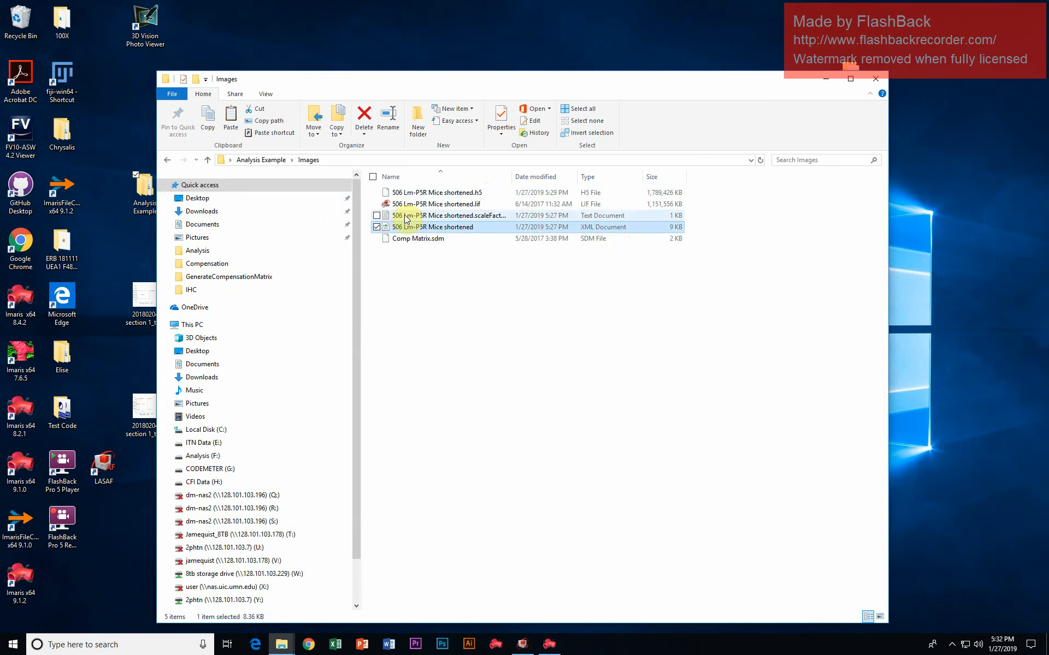
left_click(480, 290)
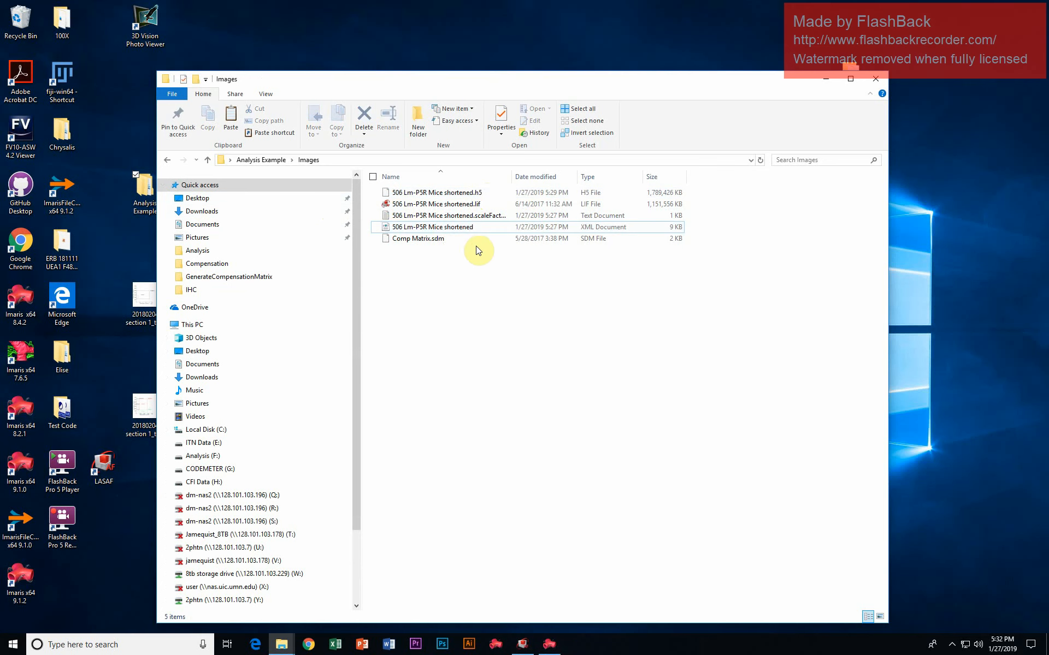
left_click(473, 227)
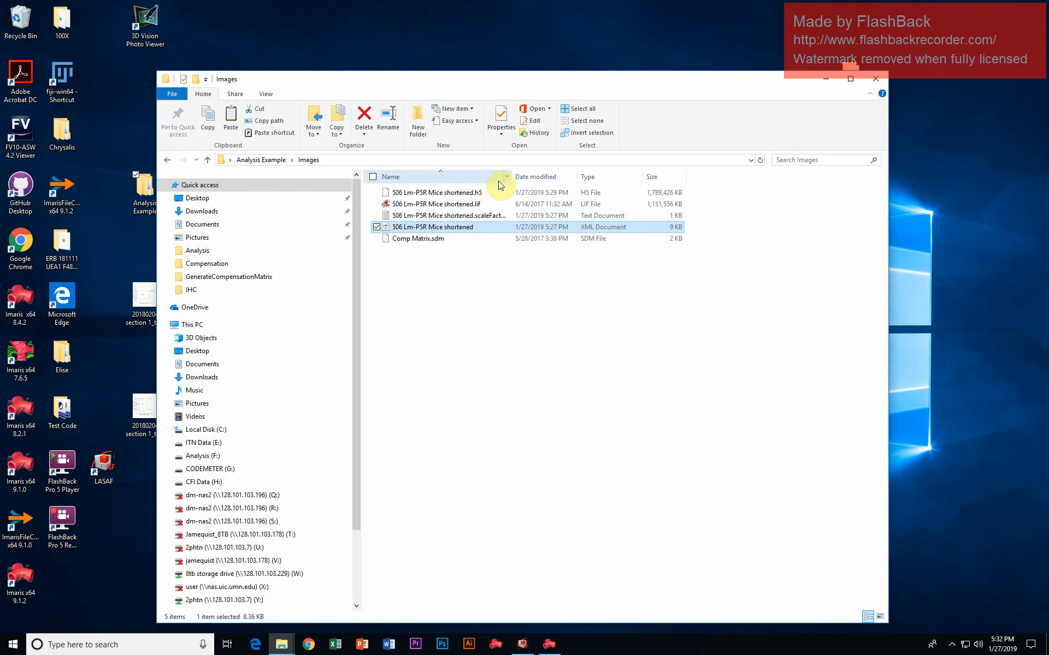
double_click(512, 175)
left_click(494, 216)
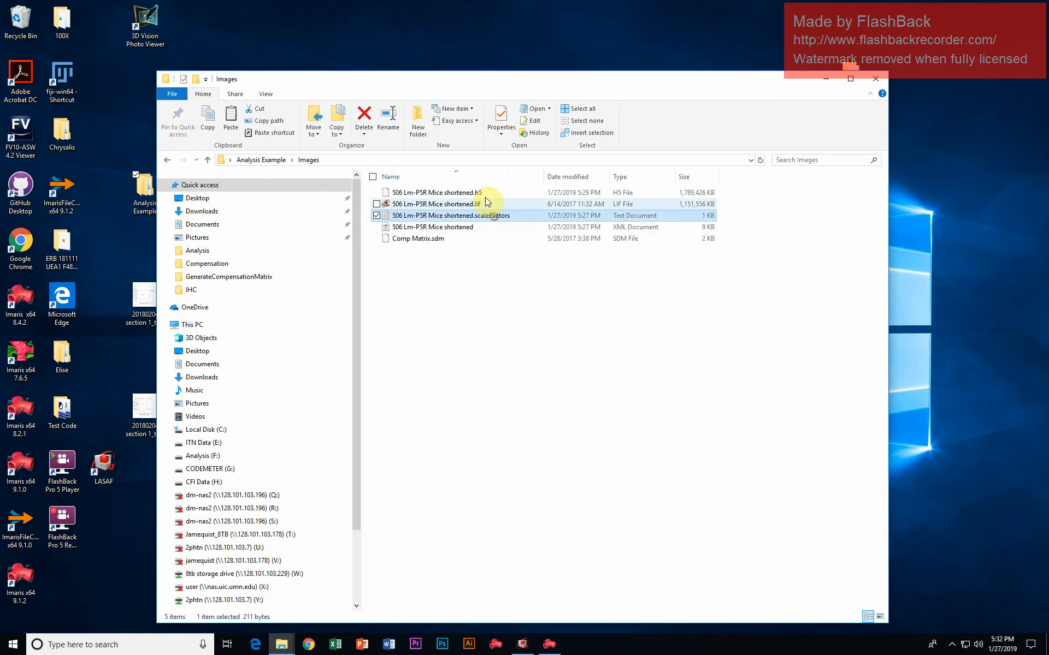
left_click(486, 225)
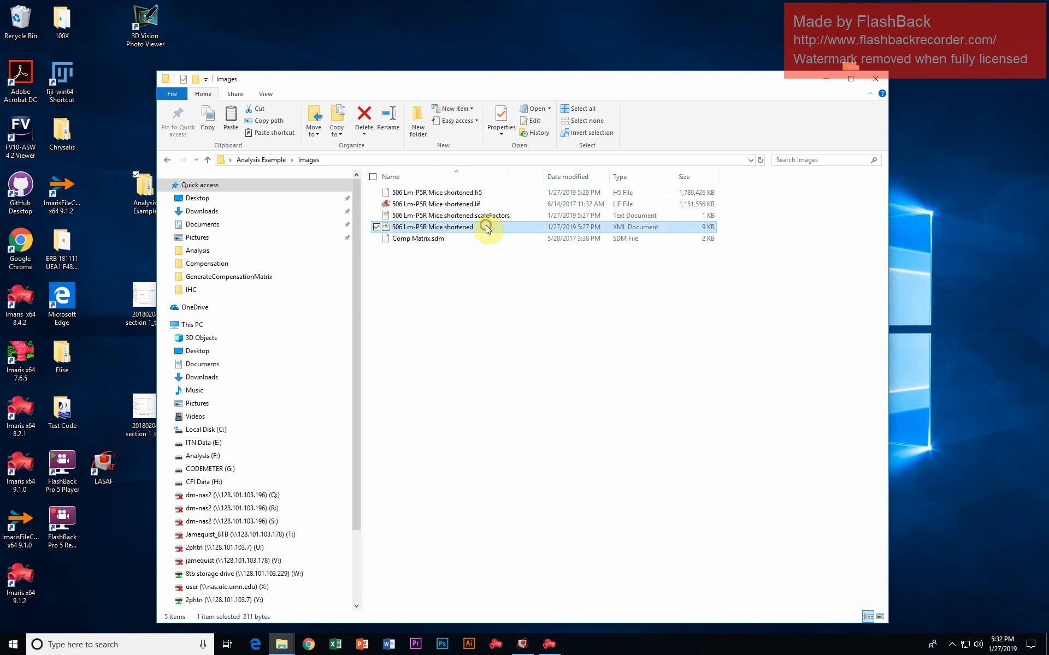
left_click(518, 314)
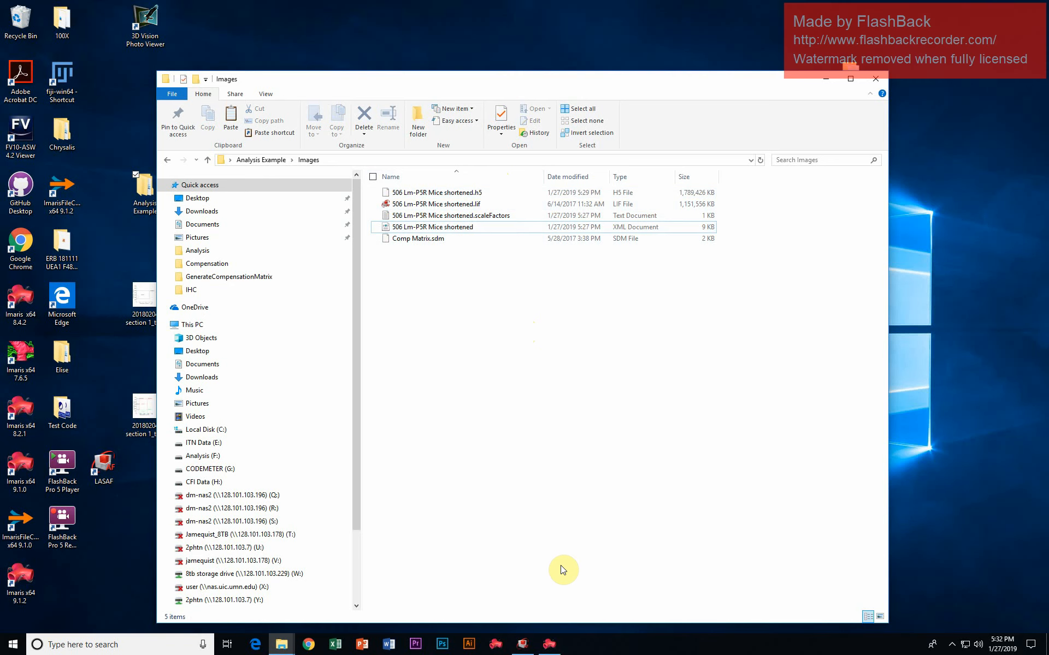